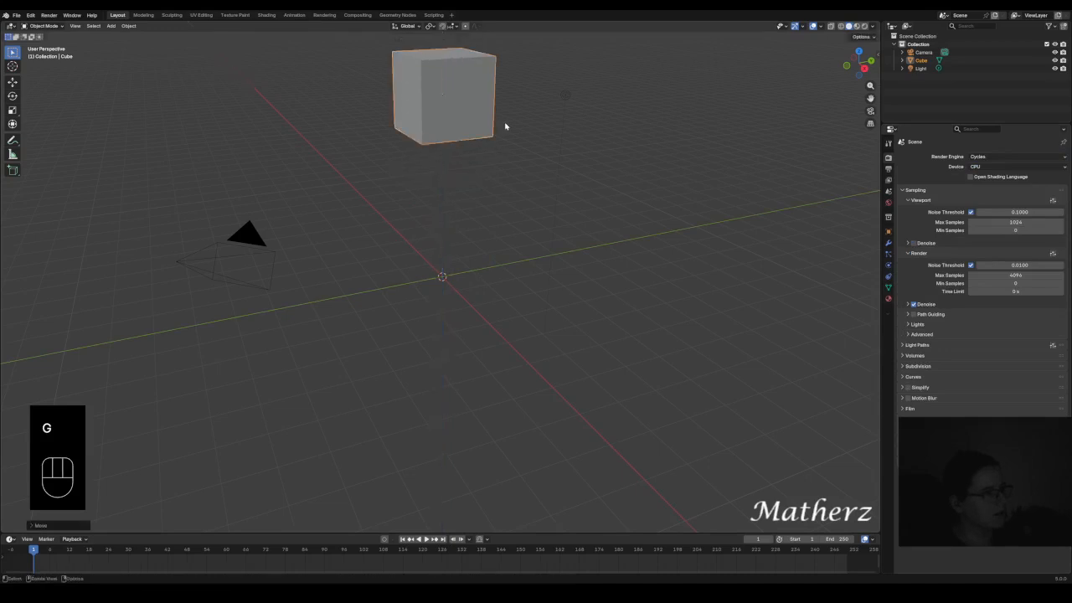
- Scale the cube into a thin, wide board by flattening it along X and stretching it along Y
middle_click_drag(504, 125, 545, 124)
key("s")
key("x")
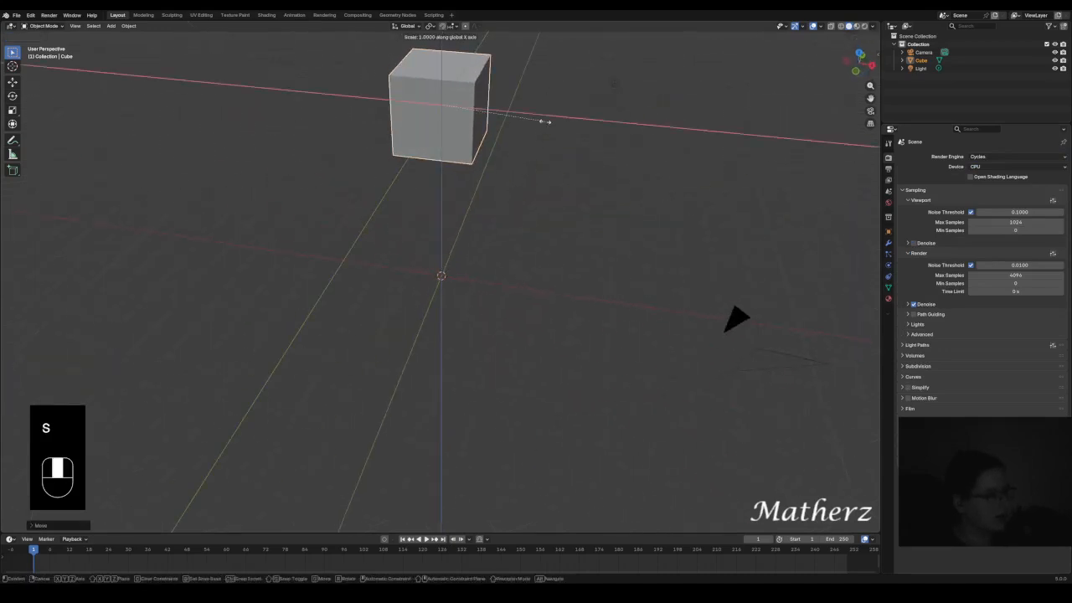
middle_click_drag(449, 108, 495, 402)
key("s")
key("y")
left_click(466, 109)
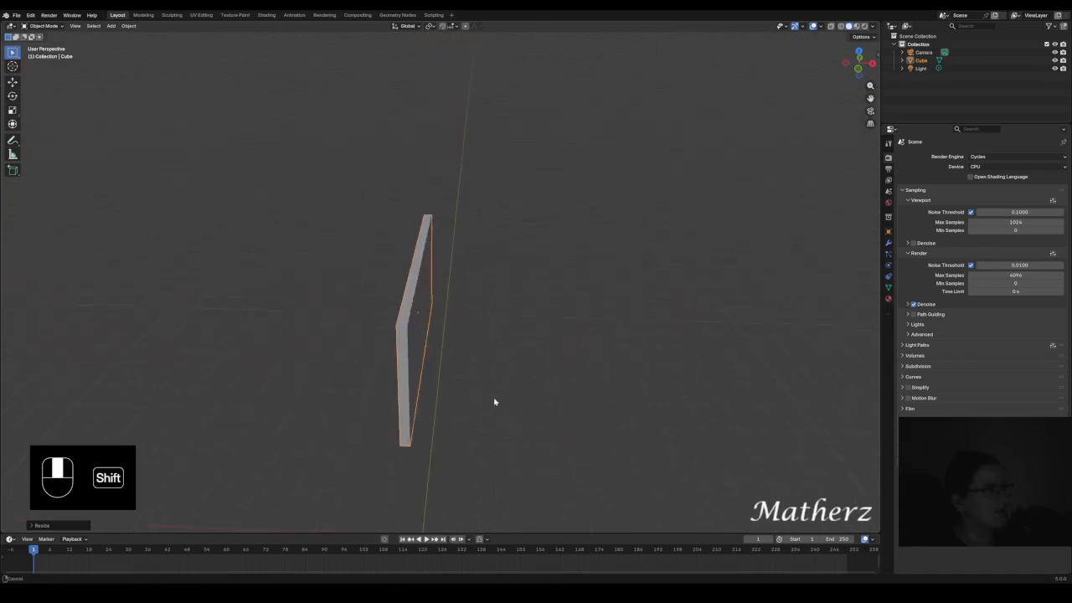
- Add a cylinder mesh at the origin and scale it down uniformly
left_click(111, 26)
mouse_move(117, 37)
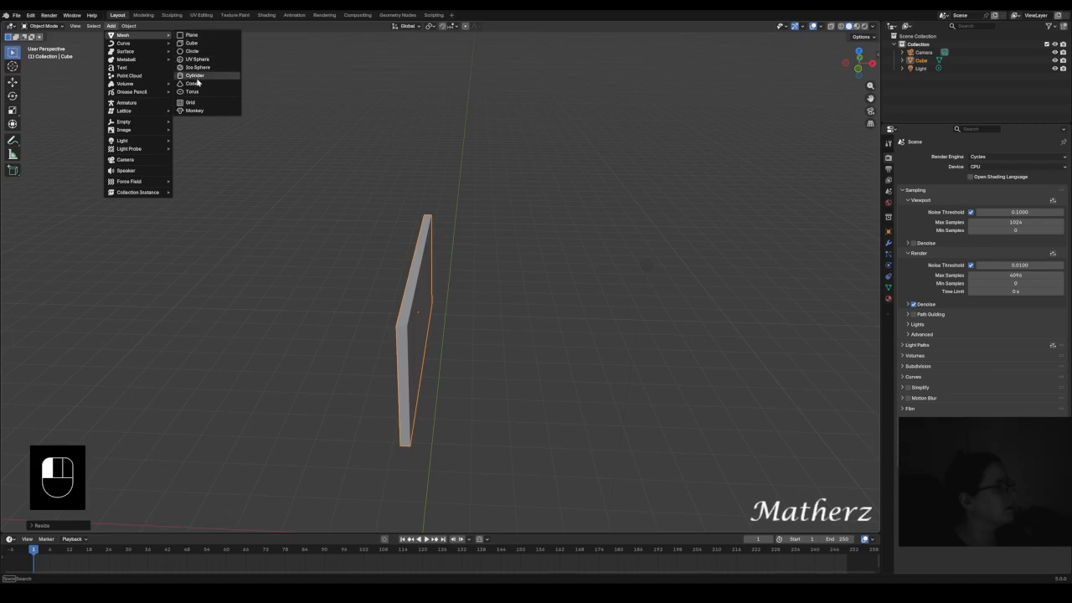
left_click(198, 81)
scroll(433, 356, "down", 4)
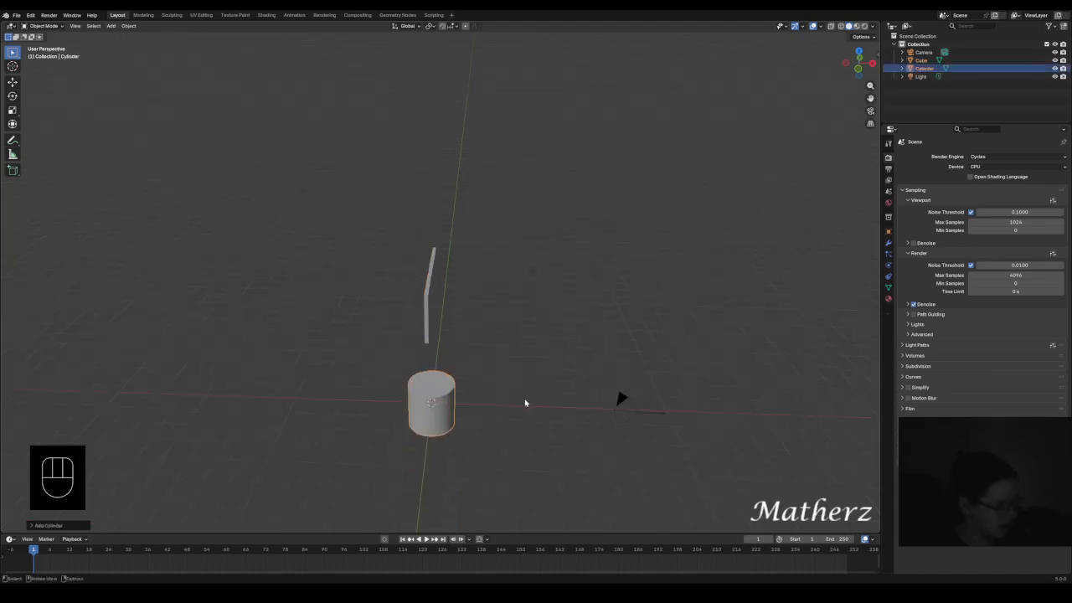
key("s")
left_click(456, 401)
- Shade the cylinder smooth and stretch it along the Z axis into a tall pole
right_click(434, 398)
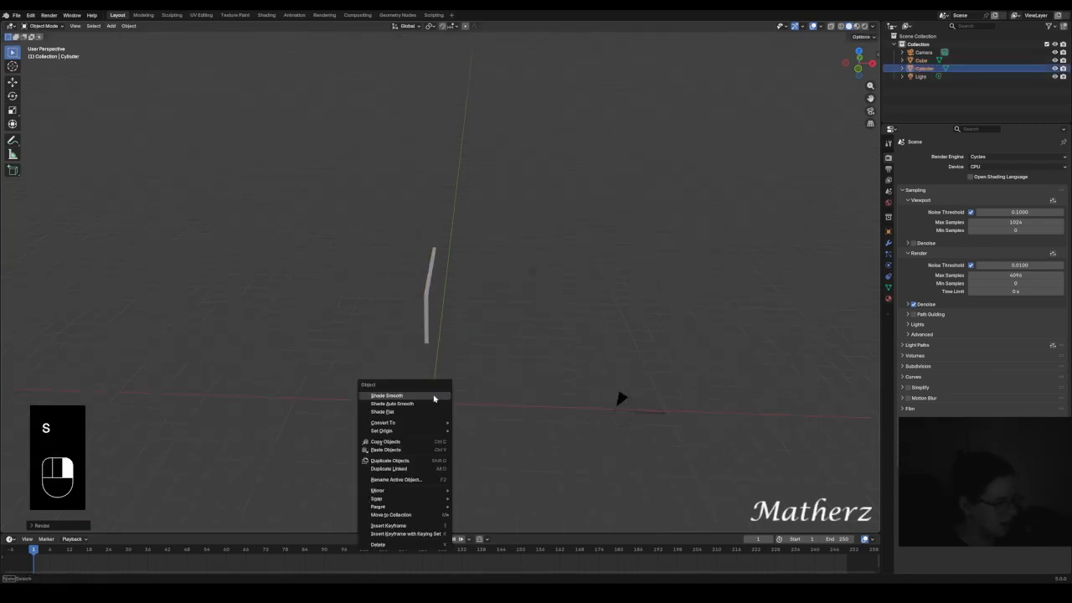
left_click(434, 398)
scroll(438, 407, "up", 3)
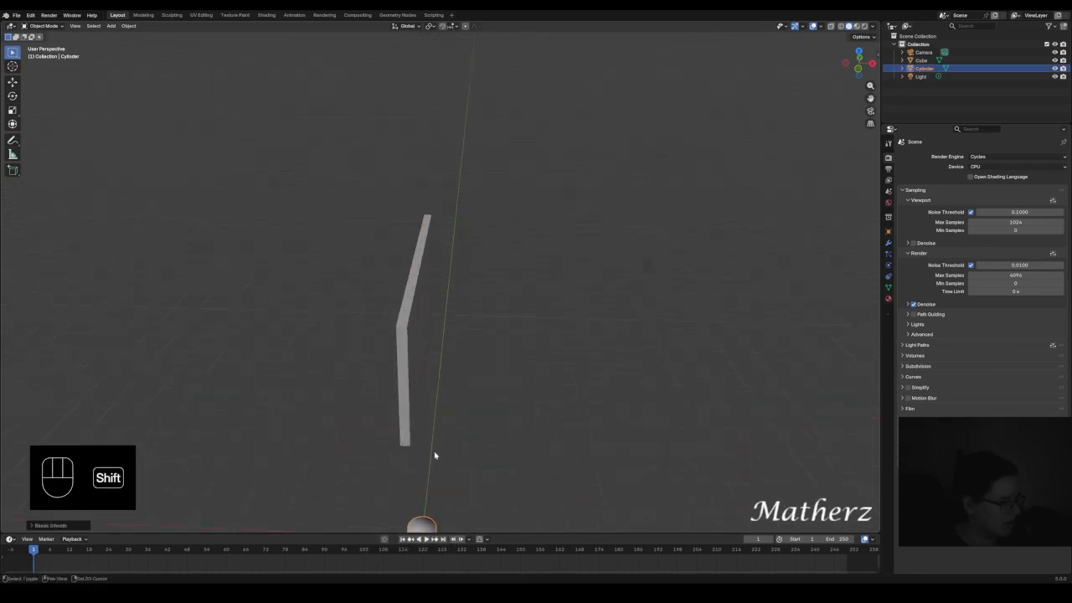
middle_click_drag(434, 456, 522, 234, "shift")
key("s")
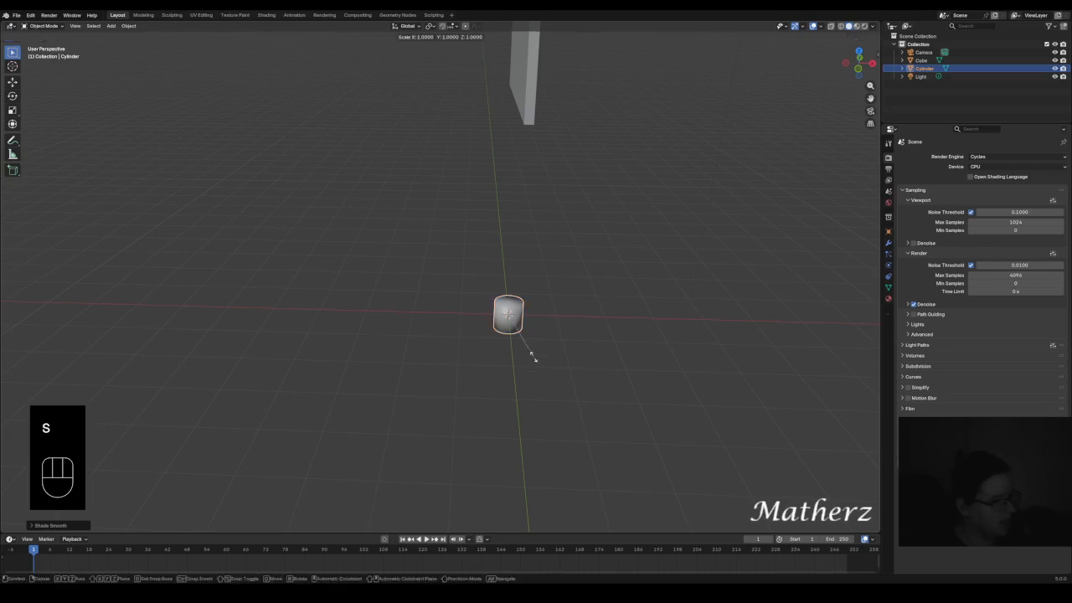
key("z")
left_click(516, 448)
middle_click_drag(443, 247, 512, 254)
scroll(512, 254, "down", 4)
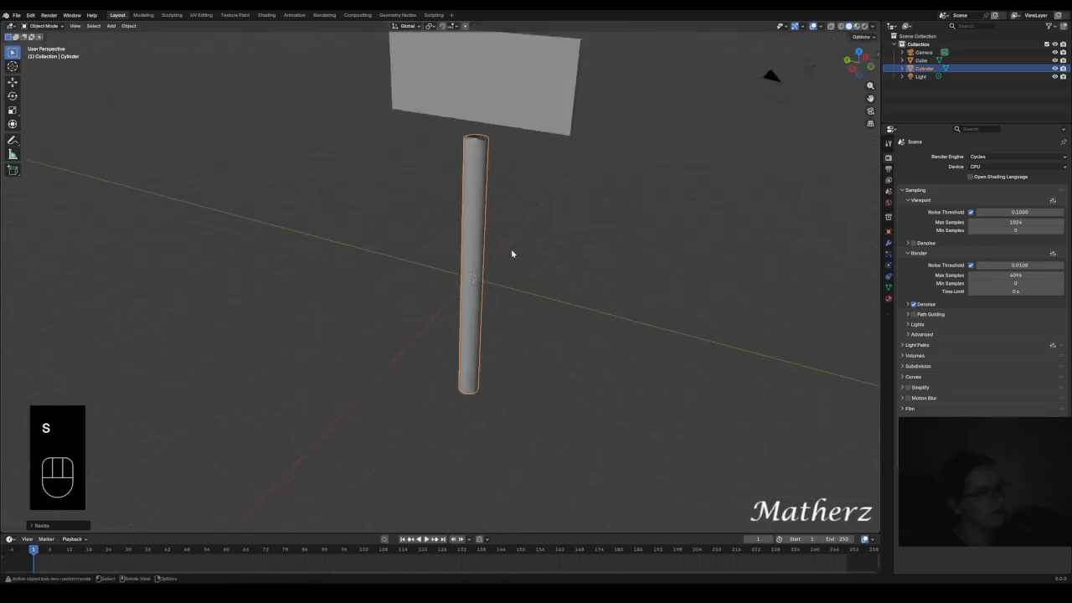
- Scale the pole down to about half its size and lengthen it along Z so it reaches the board
key("s")
middle_click(460, 341)
middle_click_drag(460, 341, 462, 372)
left_click(463, 372)
key("s")
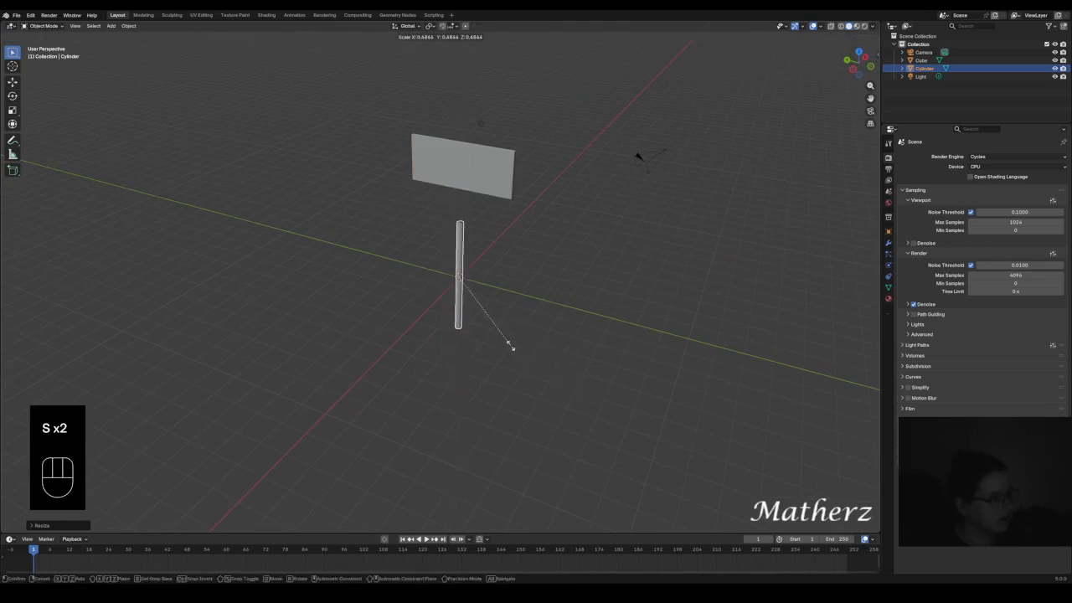
left_click(508, 346)
key("s")
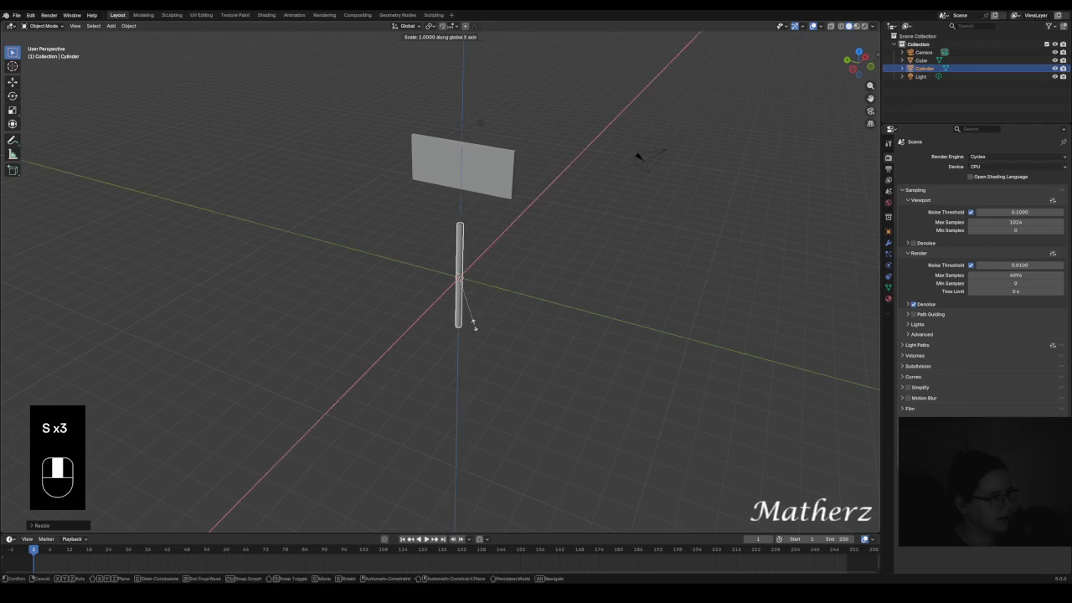
middle_click_drag(472, 324, 479, 354)
left_click(471, 365)
- Move the pole against the back of the board, raised and off-centre along Y toward one end
key("g")
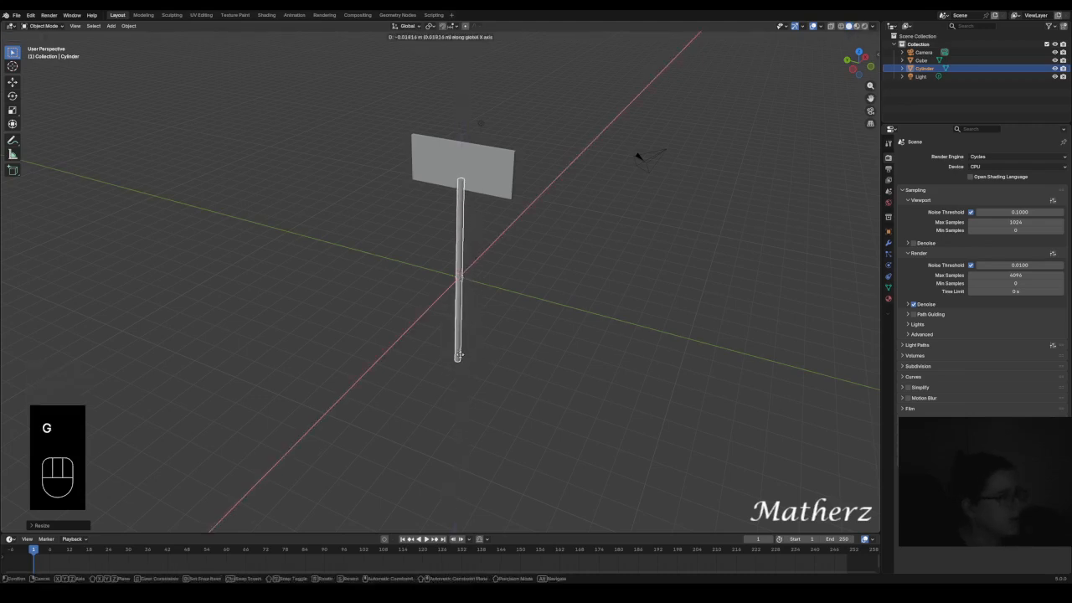
left_click(461, 358)
mouse_move(520, 248)
middle_mouse_down()
mouse_move(473, 223)
mouse_move(479, 192)
mouse_move(494, 258)
mouse_move(536, 240)
middle_mouse_up()
key("g")
left_click(482, 191)
key("g")
left_click(536, 243)
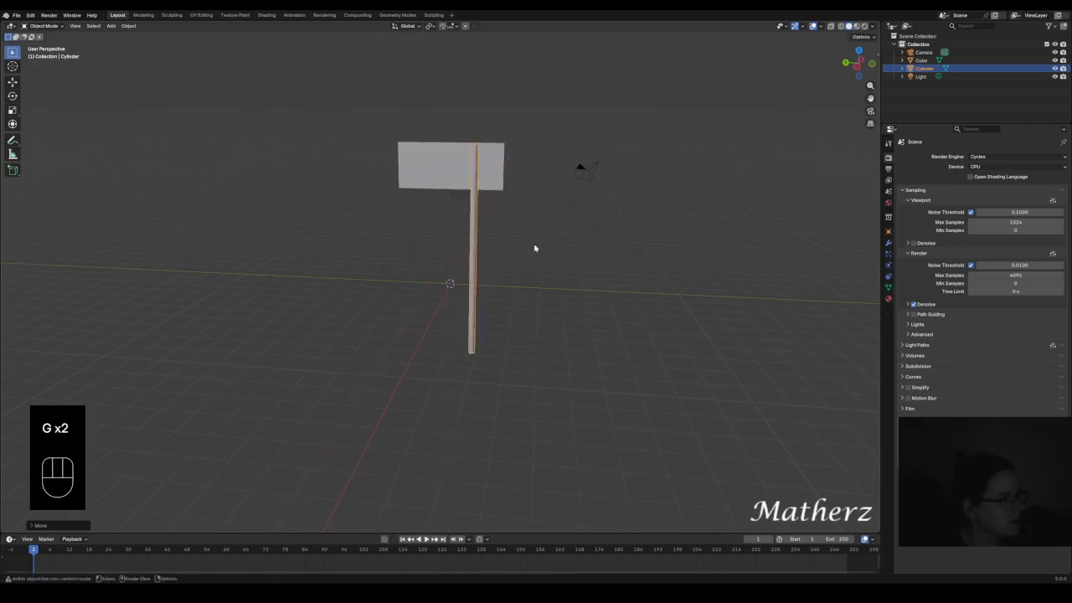
- Shorten the pole along Z and shift it vertically so its upper end stays behind the board
key("s")
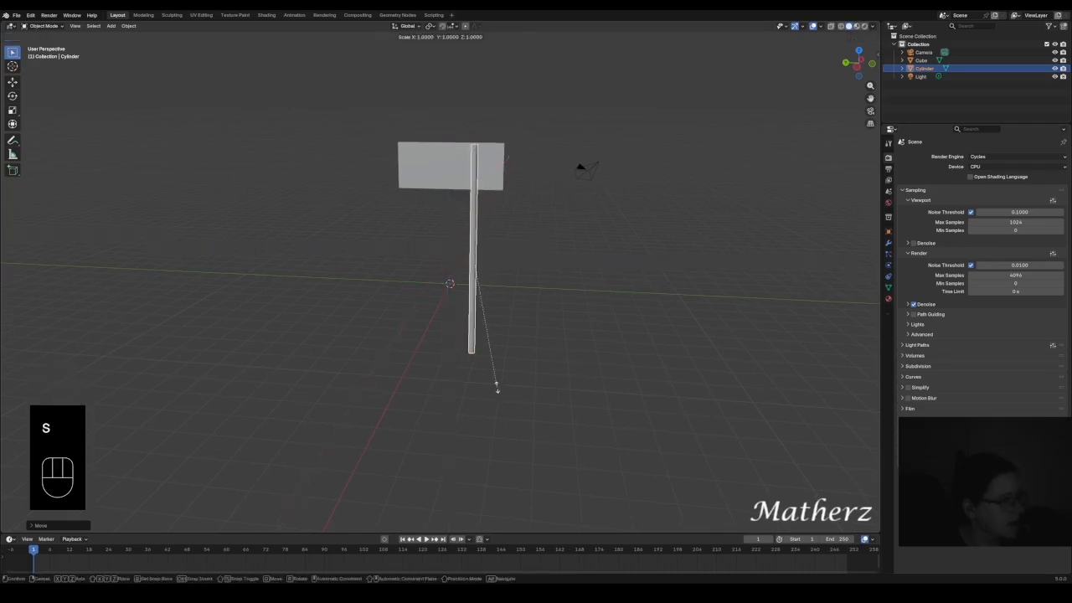
middle_click_drag(497, 387, 514, 339)
left_click(510, 356)
key("g")
left_click(514, 339)
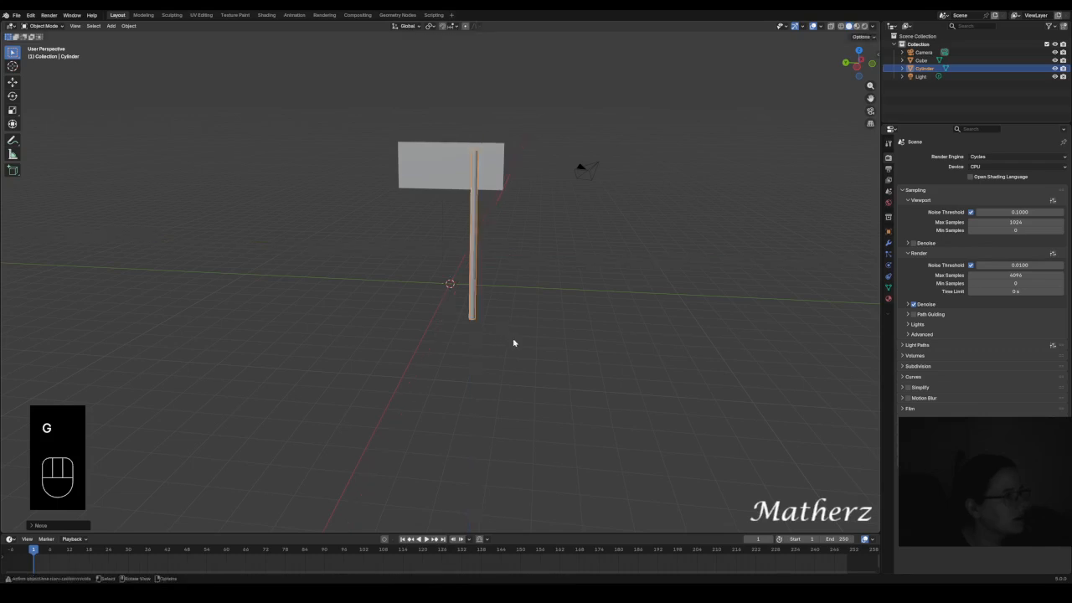
- Duplicate the pole and place the copy along Y behind the other half of the board
key("shift+d")
middle_click_drag(526, 292, 477, 282)
left_click(478, 282)
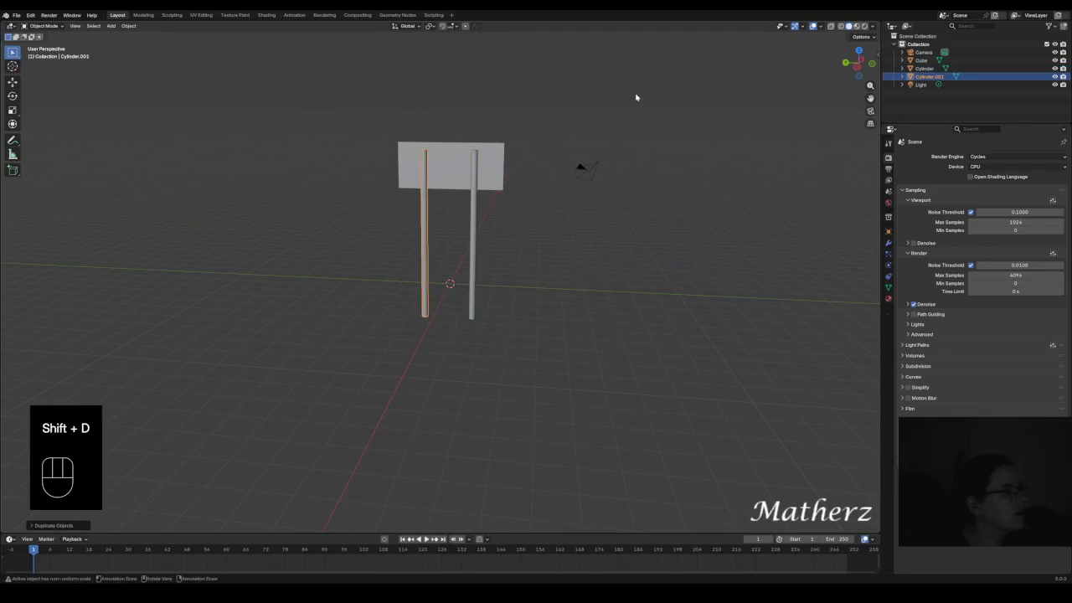
left_click(586, 142)
- Scale the sign board along Z to make it slightly taller
middle_click_drag(627, 118, 452, 163)
left_click(452, 162)
key("s")
key("x")
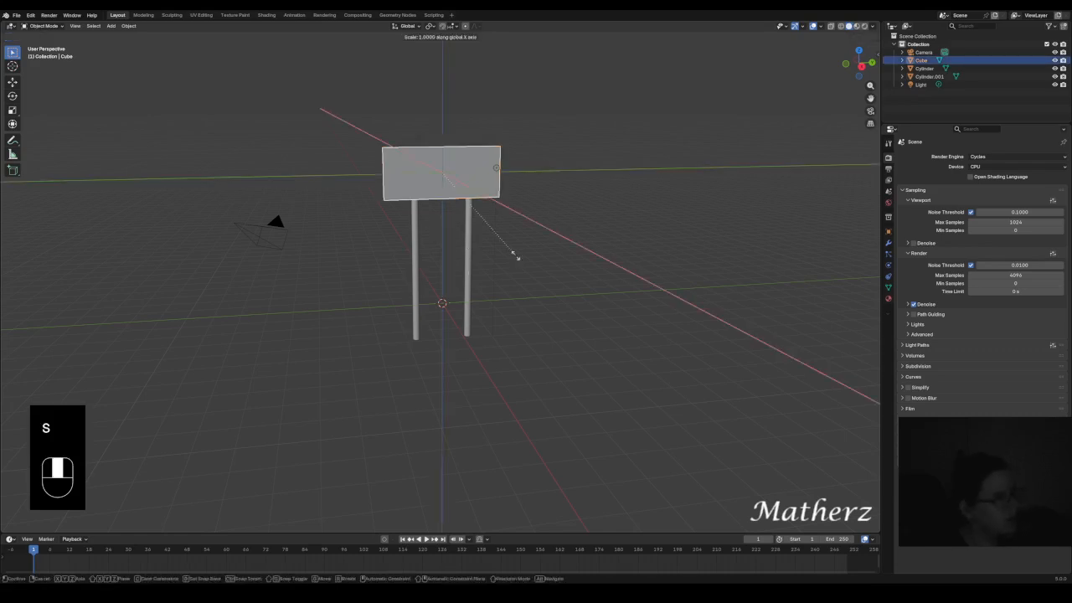
left_click(524, 286)
left_click(531, 150)
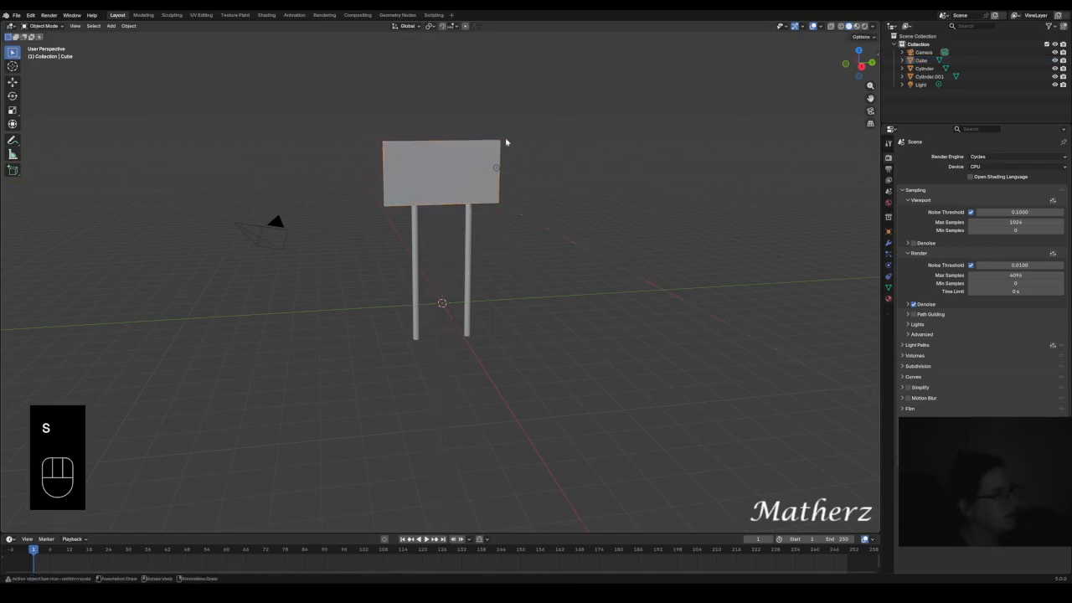
- Add a plane mesh and scale it up into a large ground surface under the sign
left_click(111, 26)
mouse_move(123, 39)
left_click(191, 36)
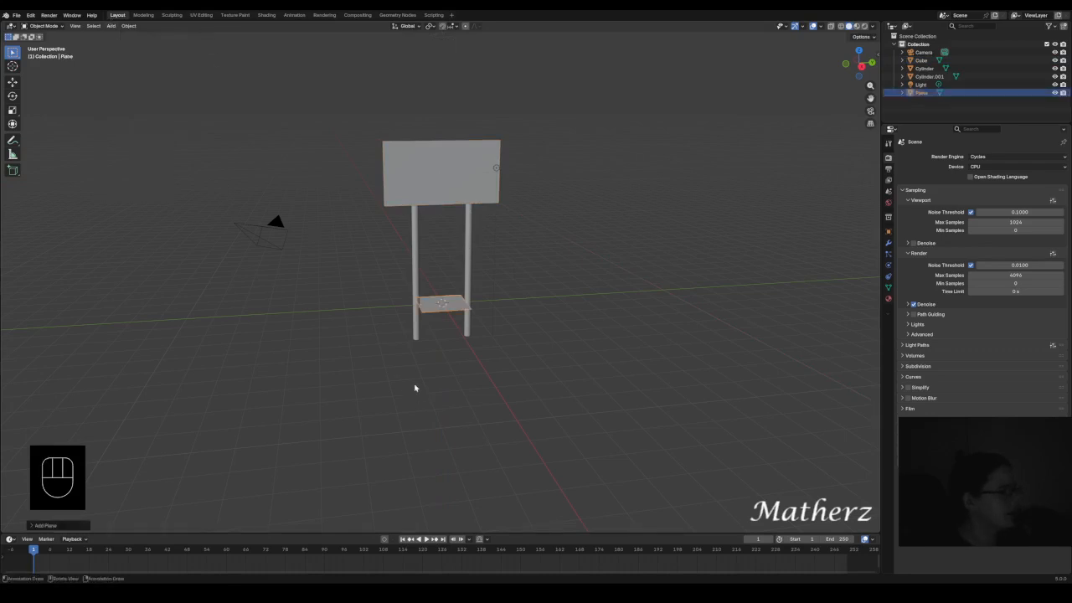
key("s")
left_click(502, 179)
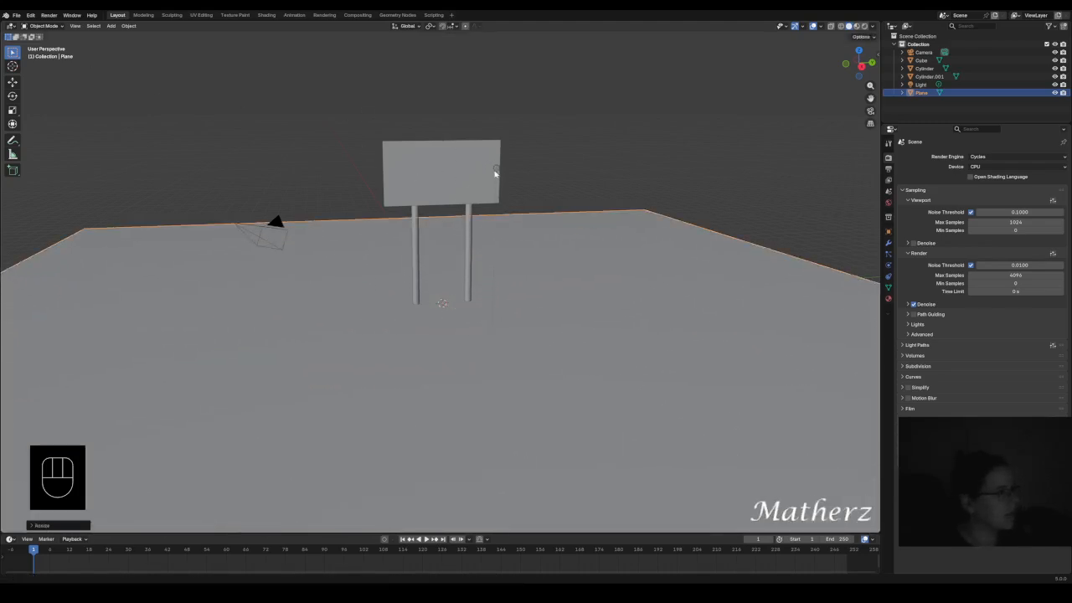
- Add a text object at the origin at the foot of the sign
left_click(110, 25)
mouse_move(123, 35)
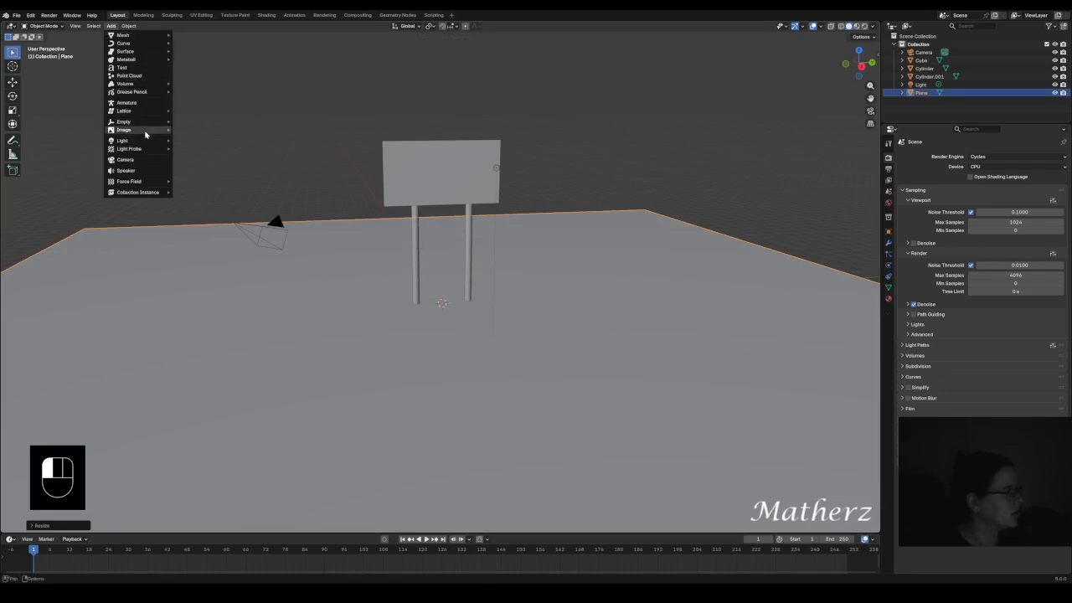
mouse_move(145, 143)
left_click(124, 67)
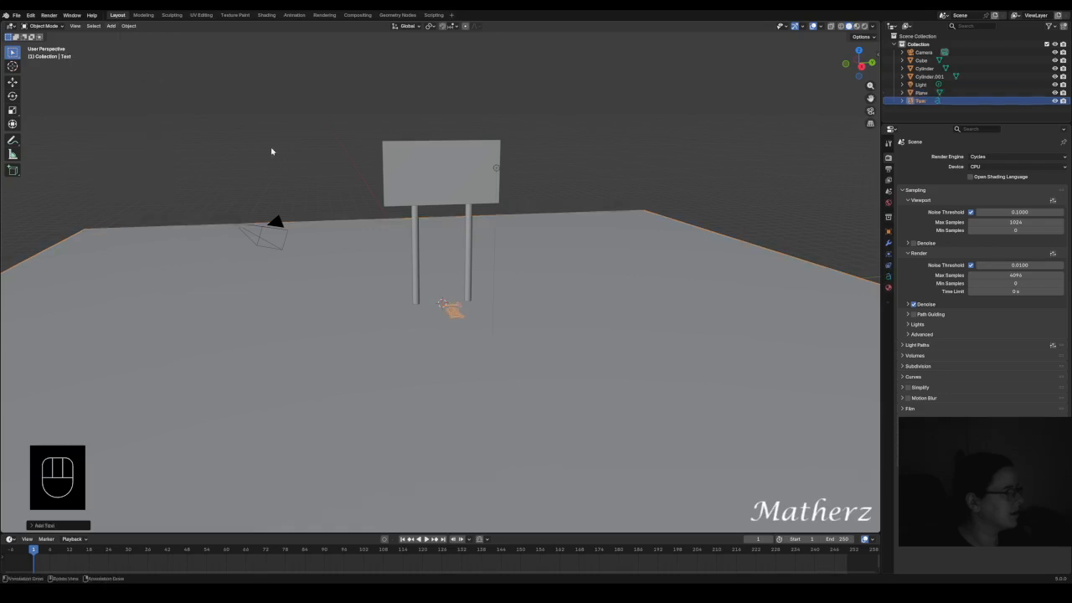
scroll(519, 336, "up", 4)
middle_click_drag(389, 342, 445, 390)
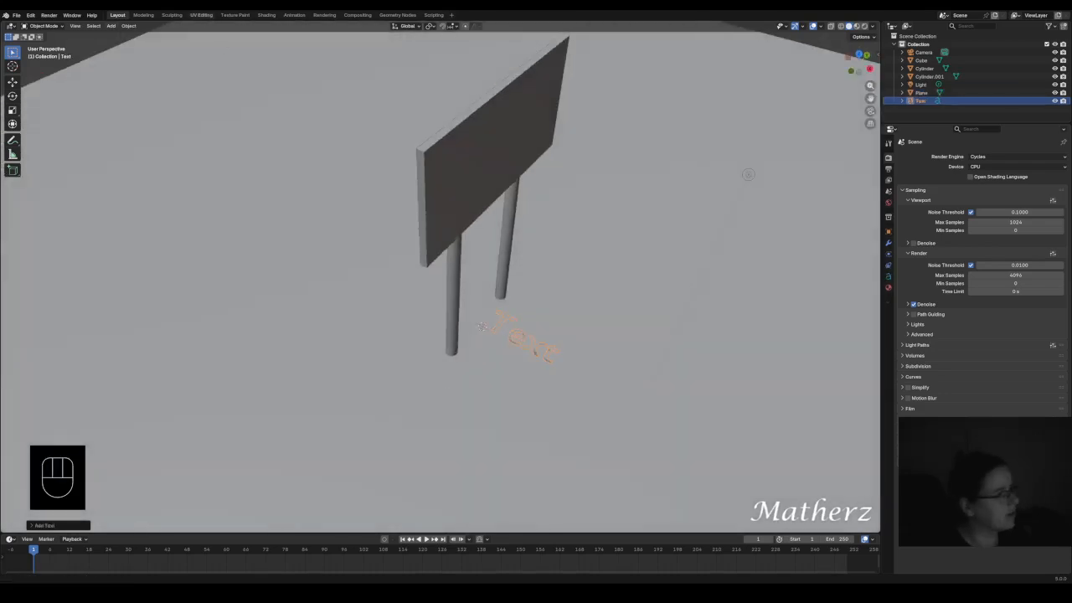
- Delete all the default characters of the text object in Edit Mode, with the viewport shown in wireframe
left_click(54, 26)
left_click(46, 46)
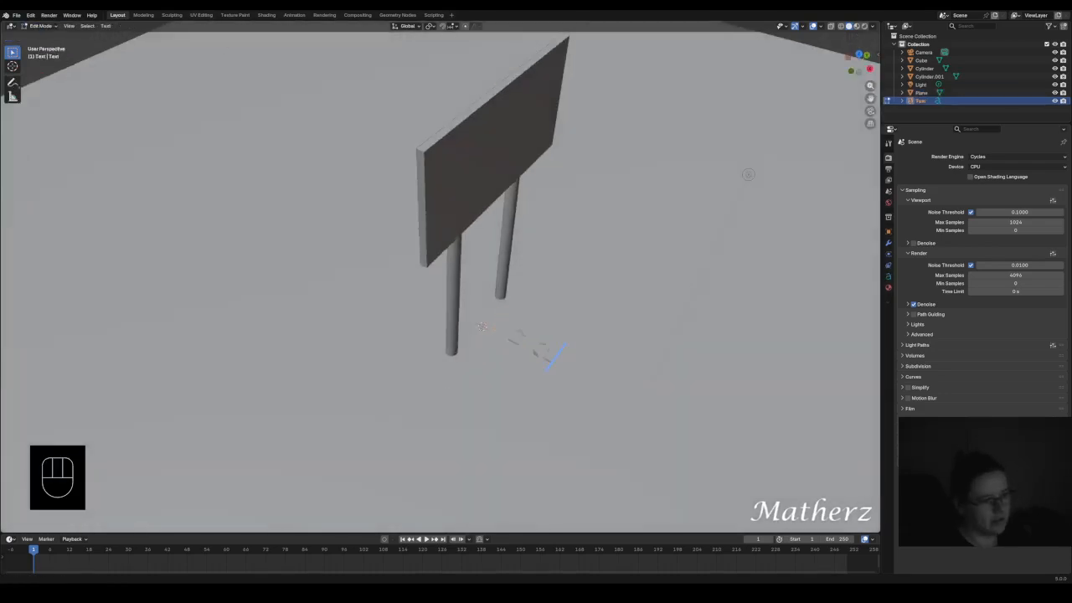
key("BackSpace")
key("BackSpace")
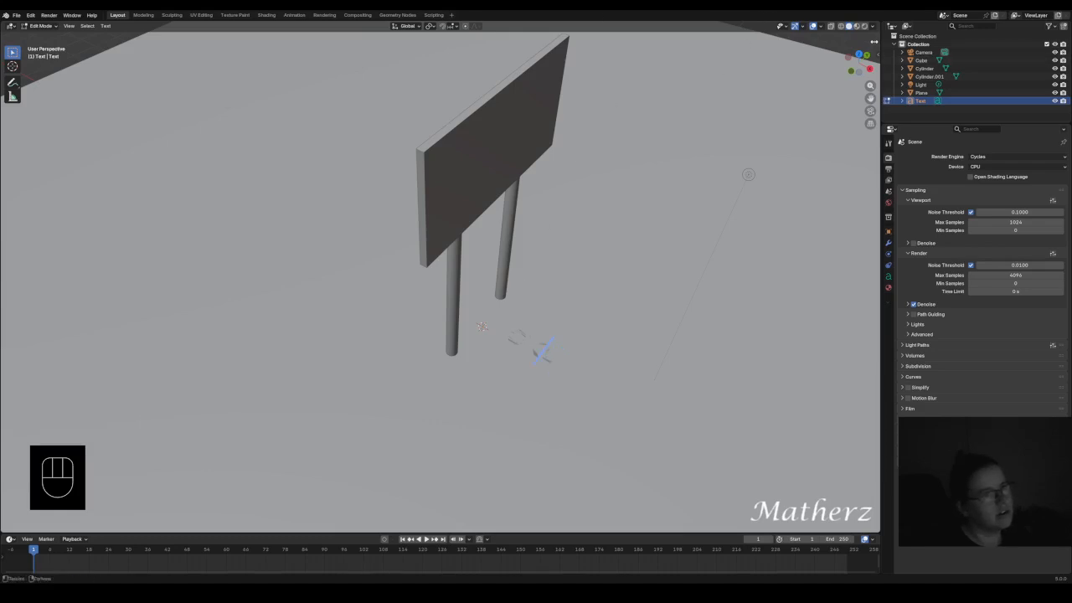
left_click(841, 26)
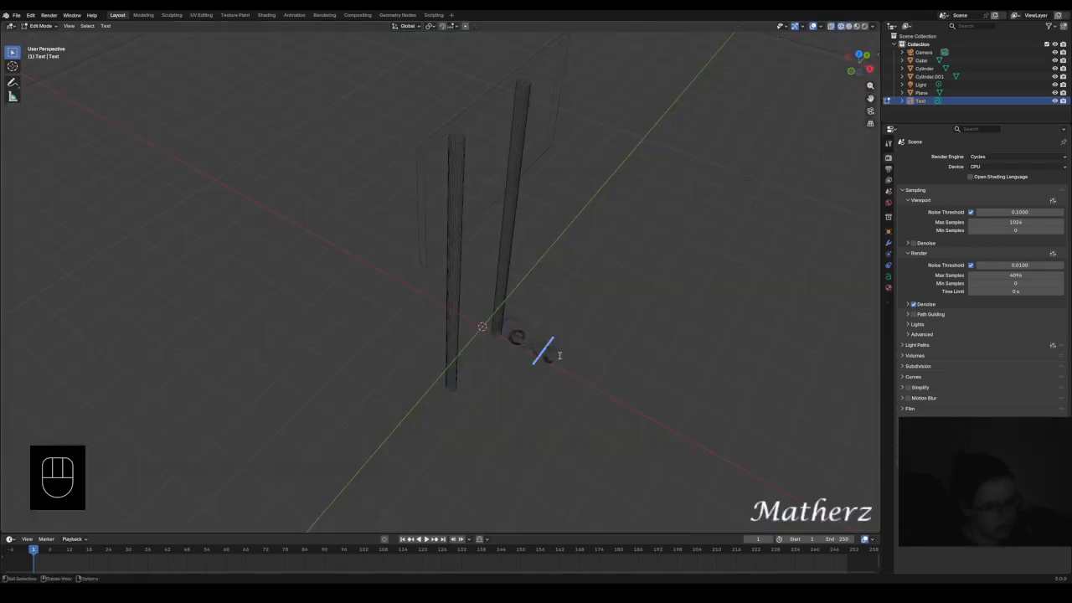
key("Right")
key("BackSpace")
key("BackSpace")
key("BackSpace")
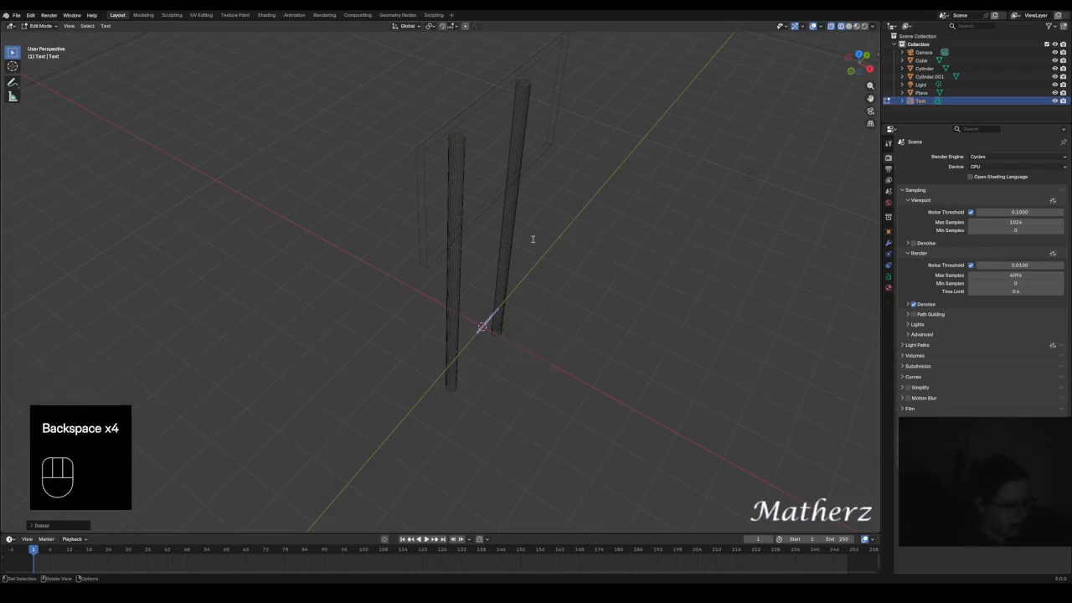
- Enter "It's", "a" and "Sign" on three separate lines of the text object and return to Object Mode
type("It's")
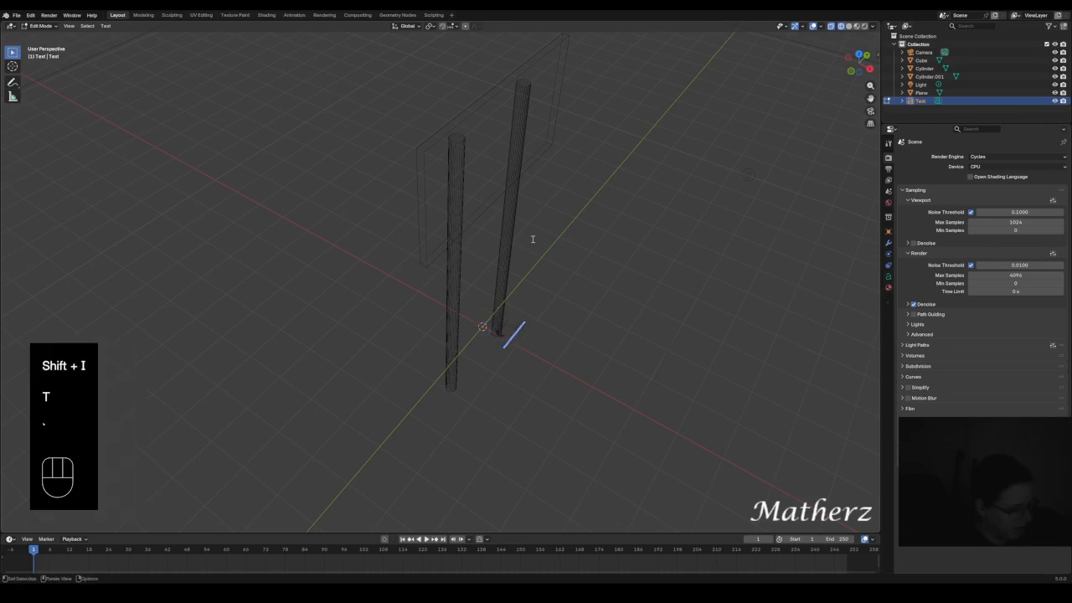
key("Return")
type("a")
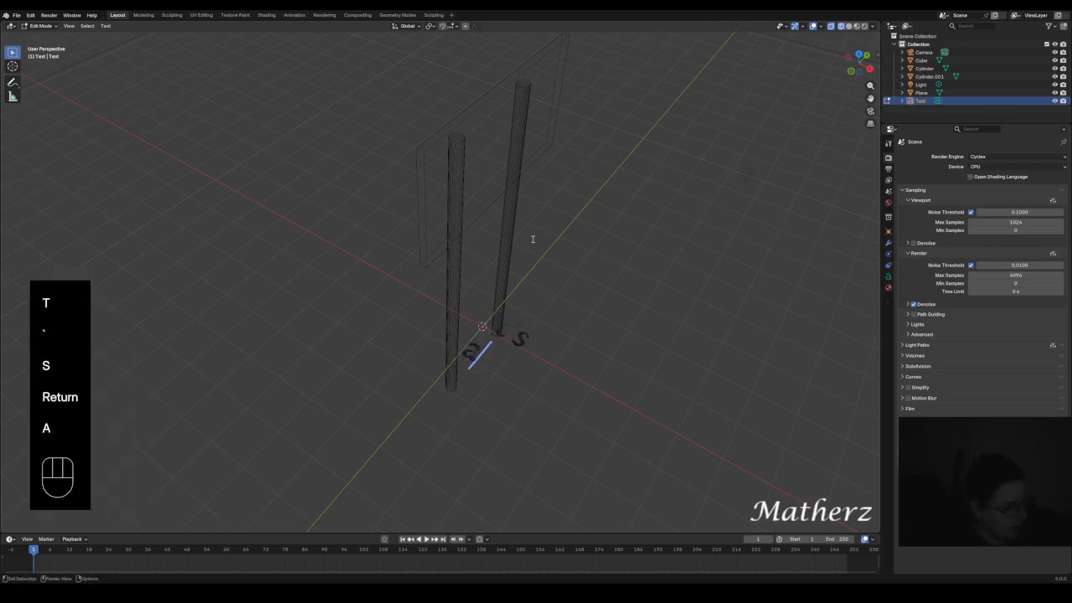
key("Return")
type("Sio")
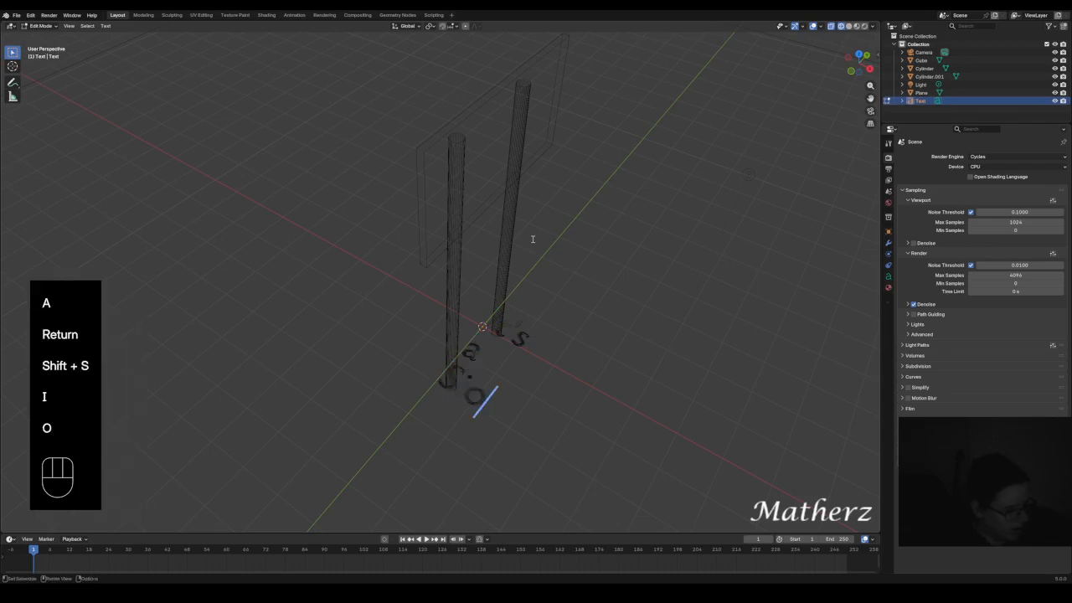
key("BackSpace")
type("gn")
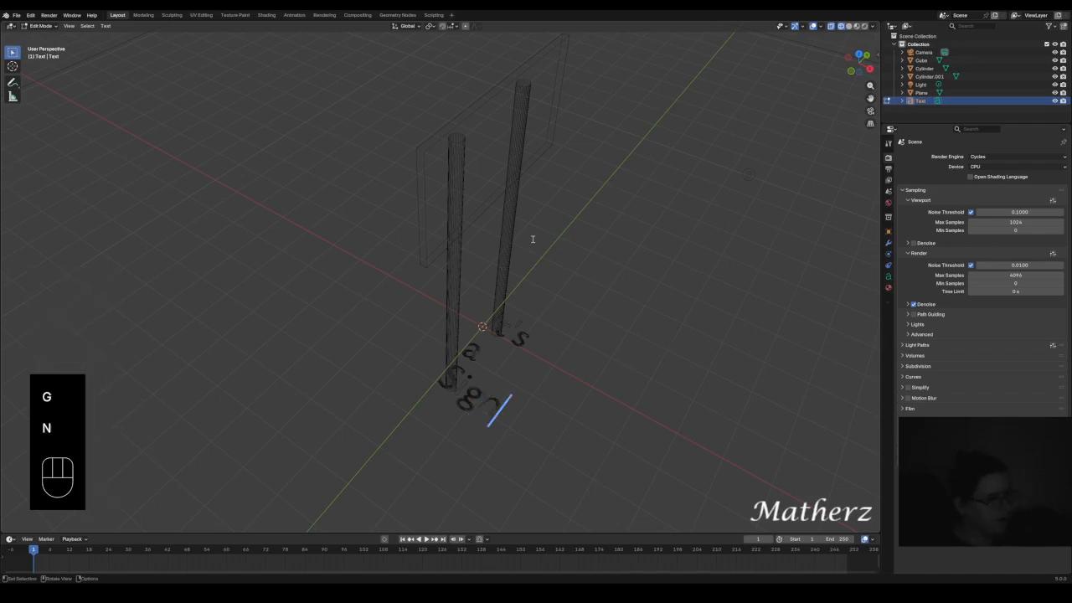
left_click(39, 26)
left_click(43, 35)
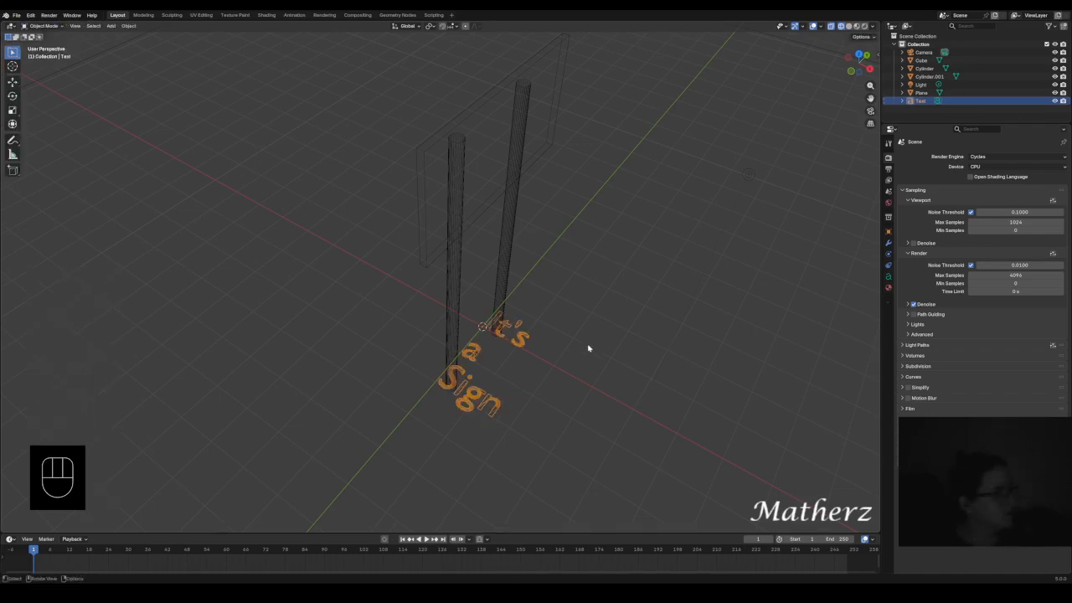
- Set the text geometry's offset to 0.02 m and its extrude to 0.03 m
scroll(588, 349, "down", 4)
scroll(587, 343, "up", 7)
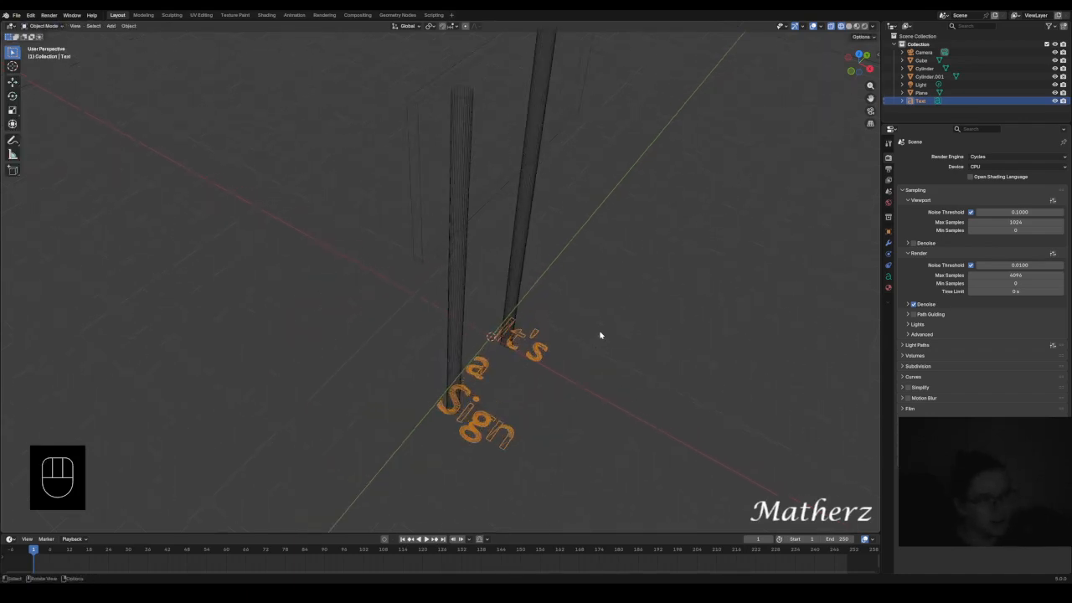
left_click(888, 277)
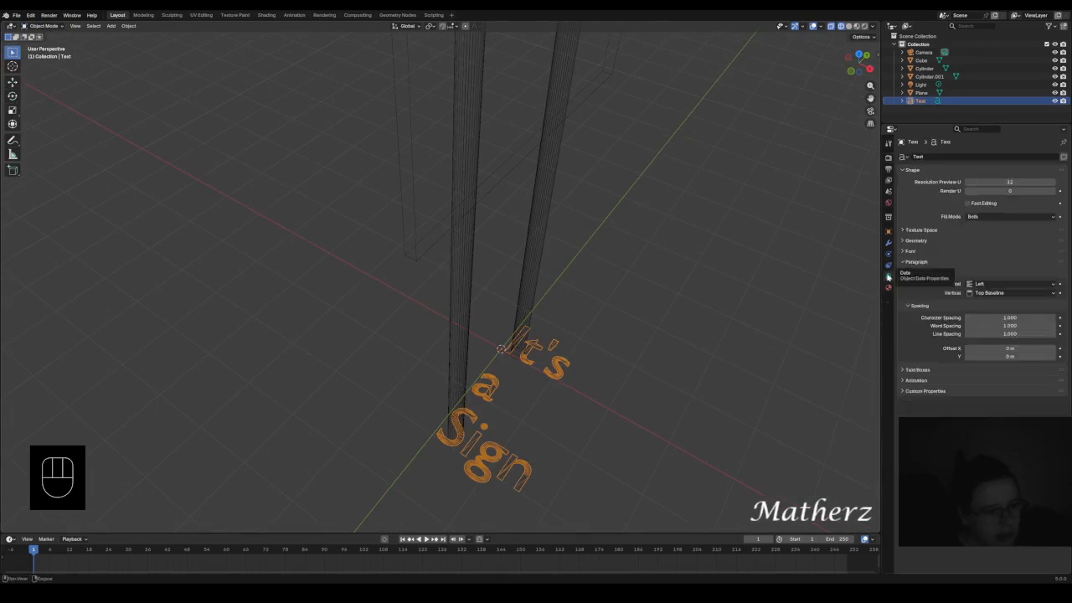
left_click(925, 242)
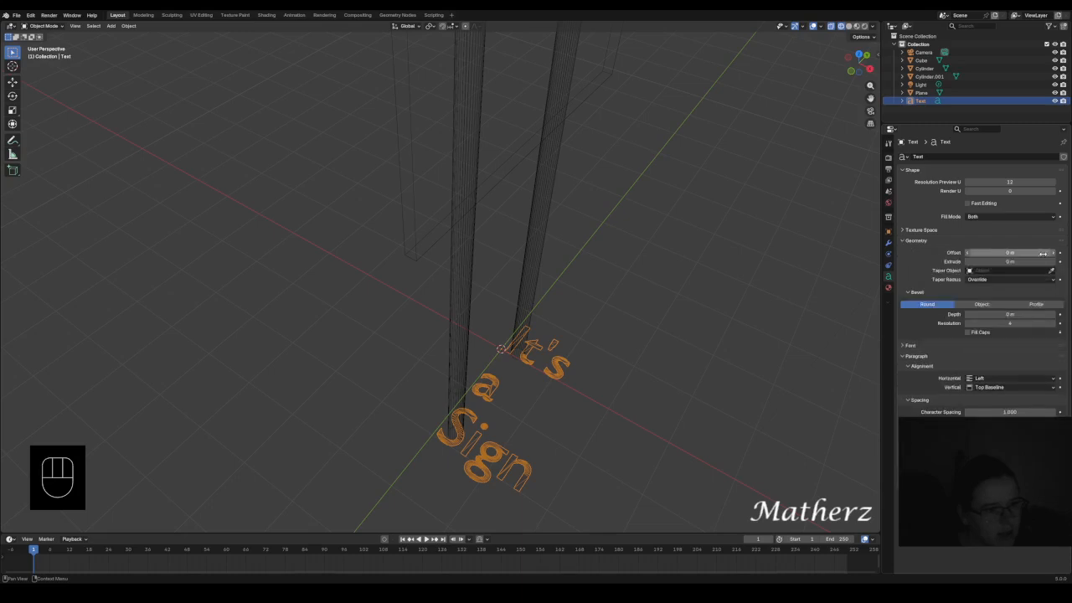
left_click_drag(1038, 252, 1040, 262)
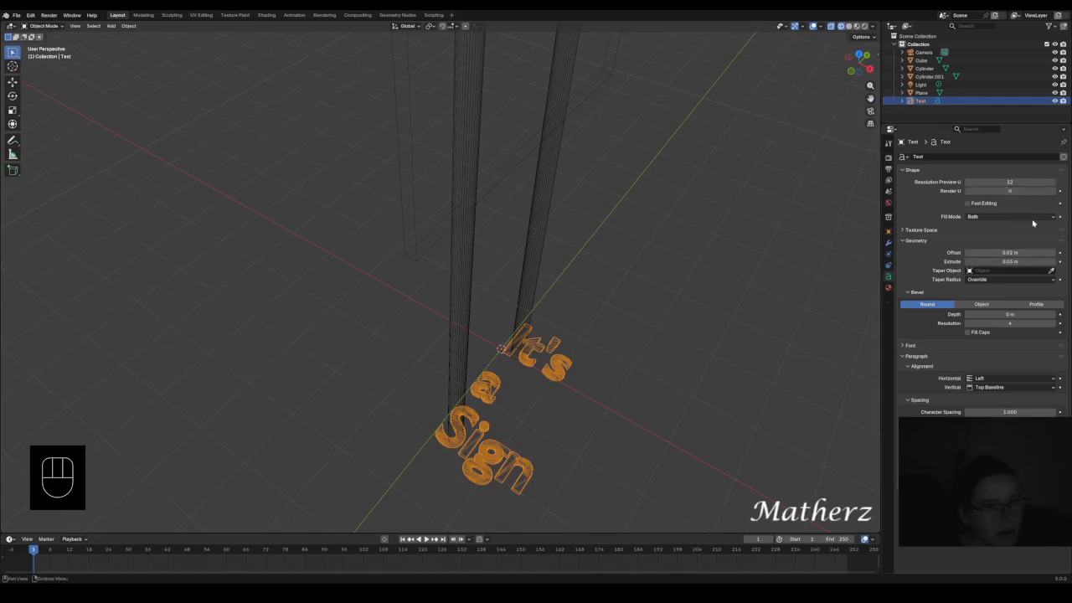
- Set the text object's horizontal paragraph alignment to Center
left_click(905, 346)
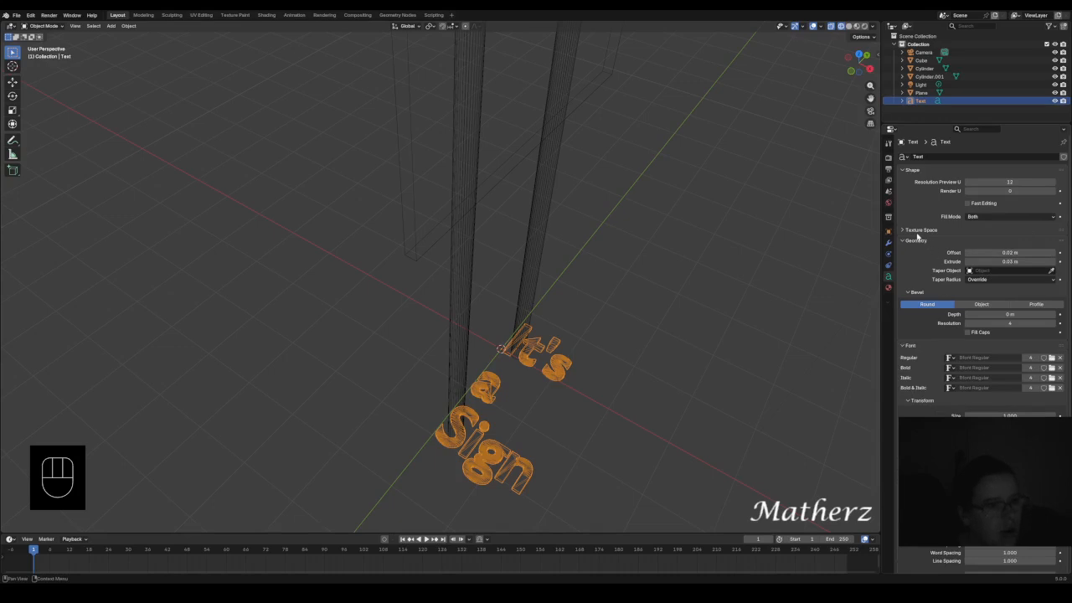
scroll(962, 255, "down", 3)
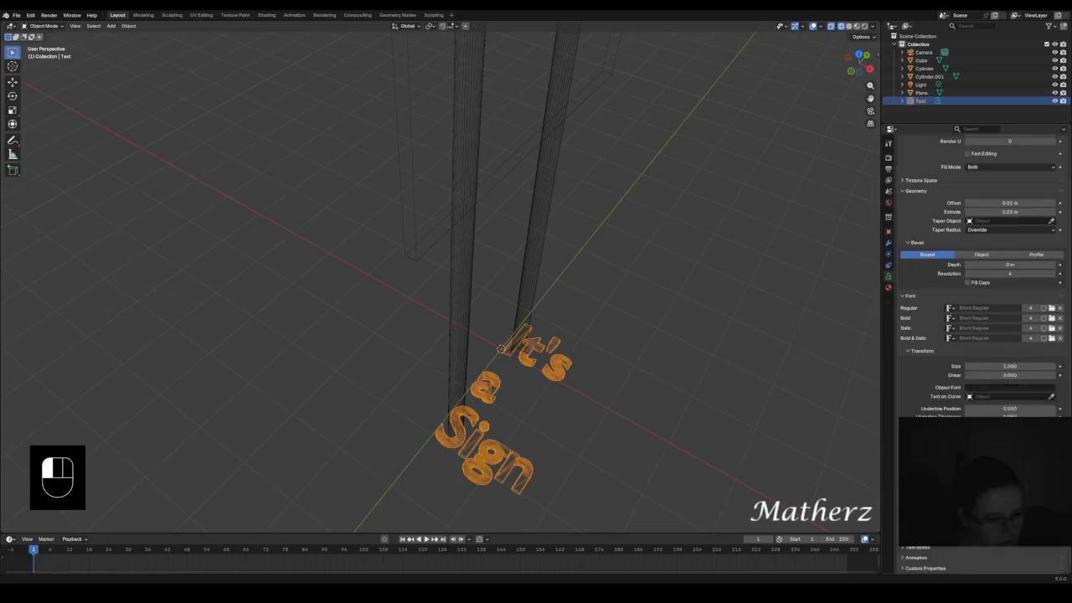
left_click(988, 485)
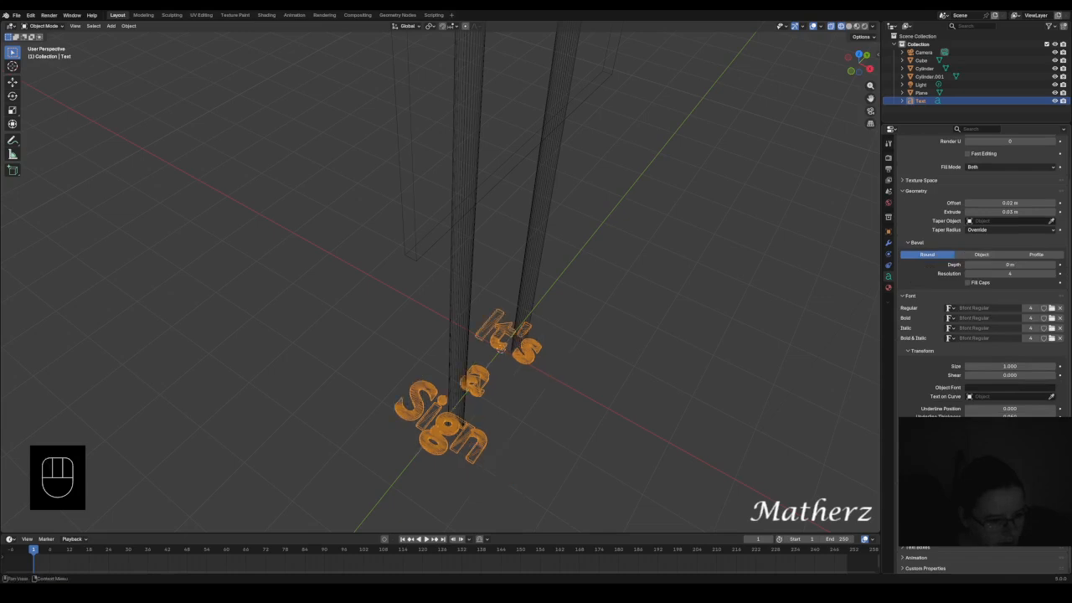
left_click(46, 26)
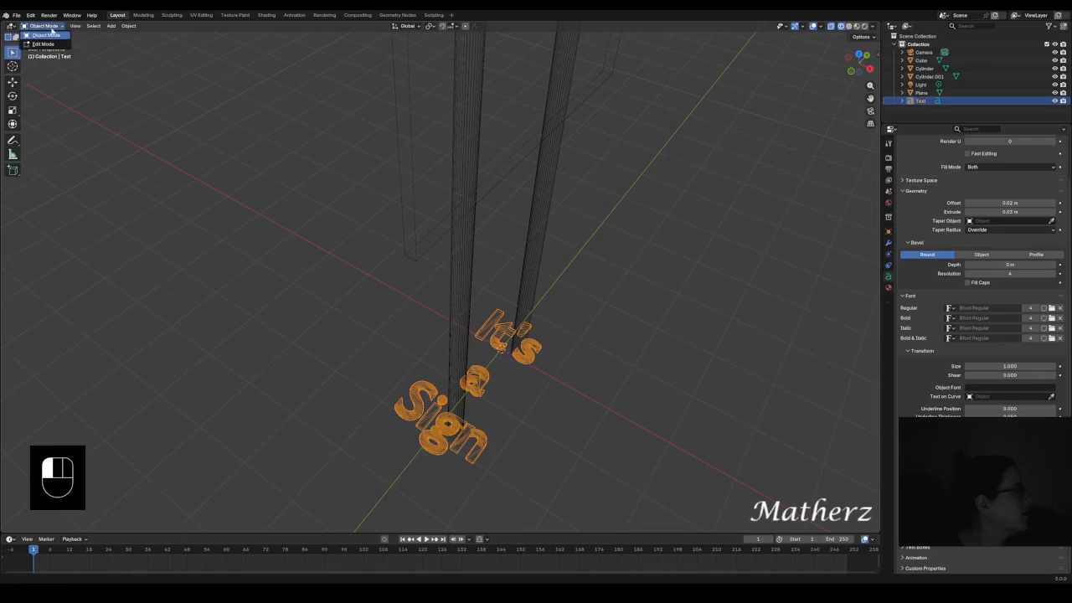
left_click(592, 418)
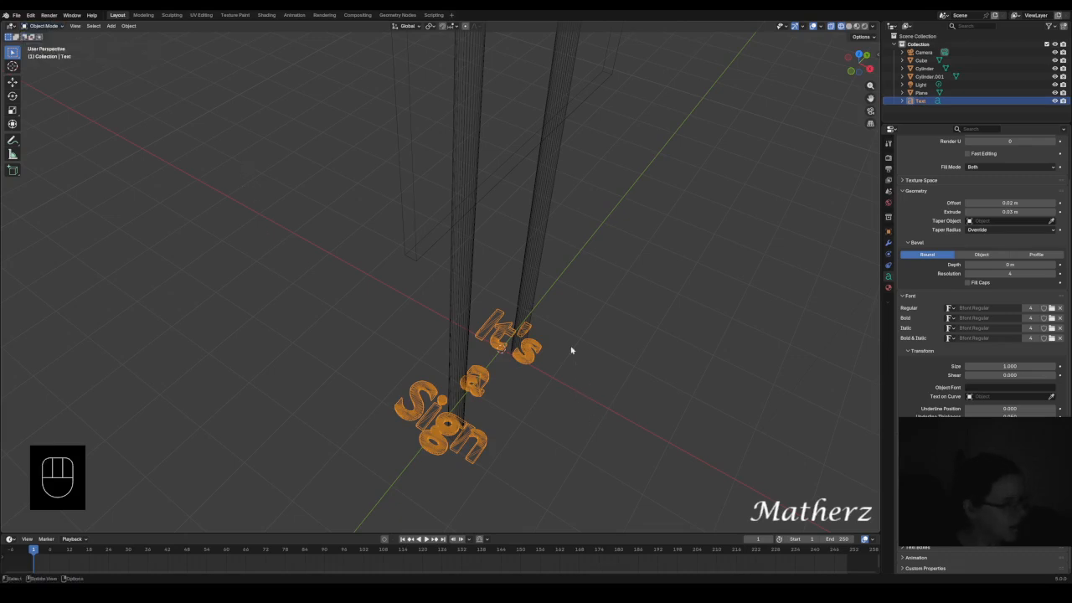
- Switch the viewport to Solid shading and move the text up from the foot of the sign to the board
left_click(850, 26)
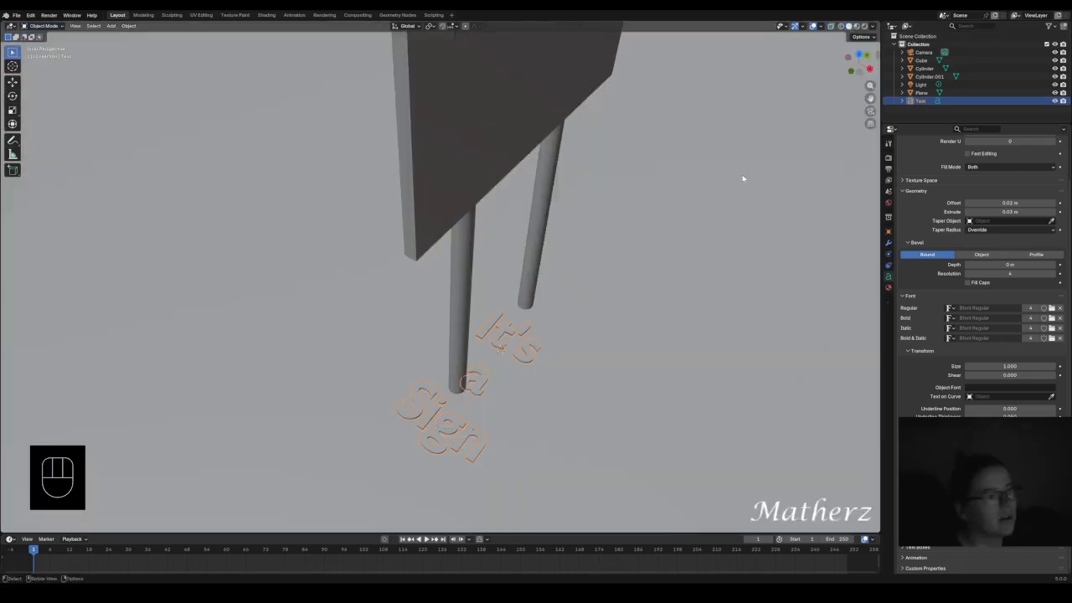
scroll(483, 330, "down", 6)
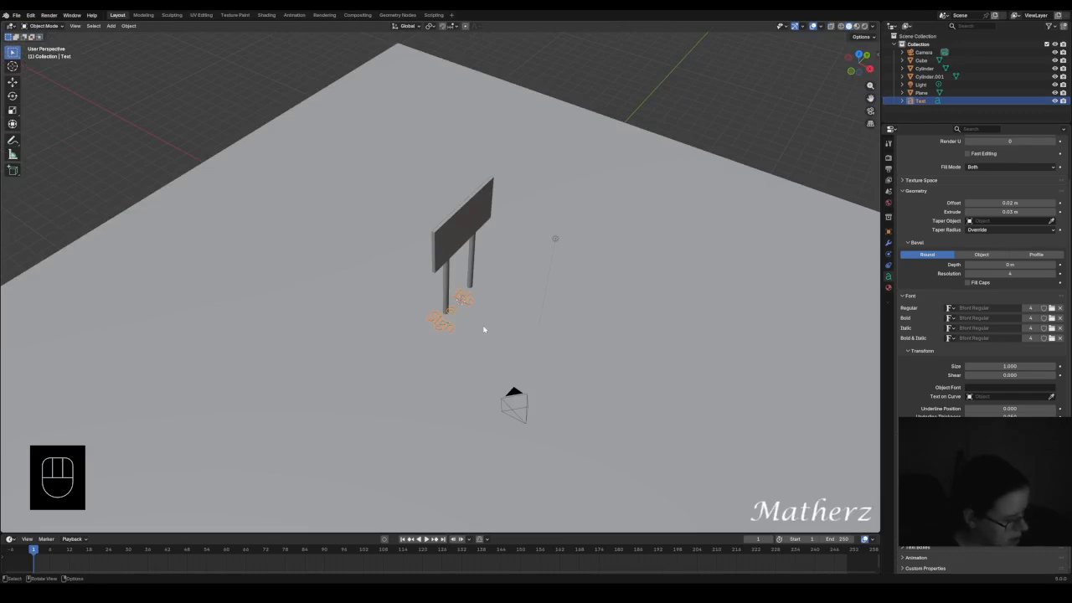
key("g")
left_click(479, 262)
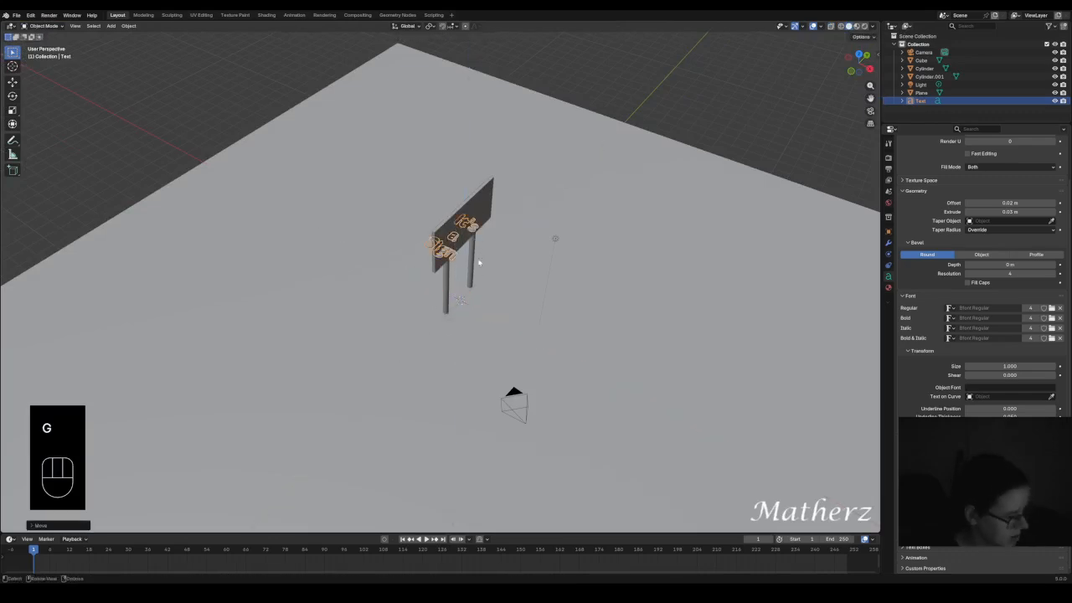
- Rotate the text 90° about the X axis and 90° about the Z axis to stand it parallel to the board
type("r")
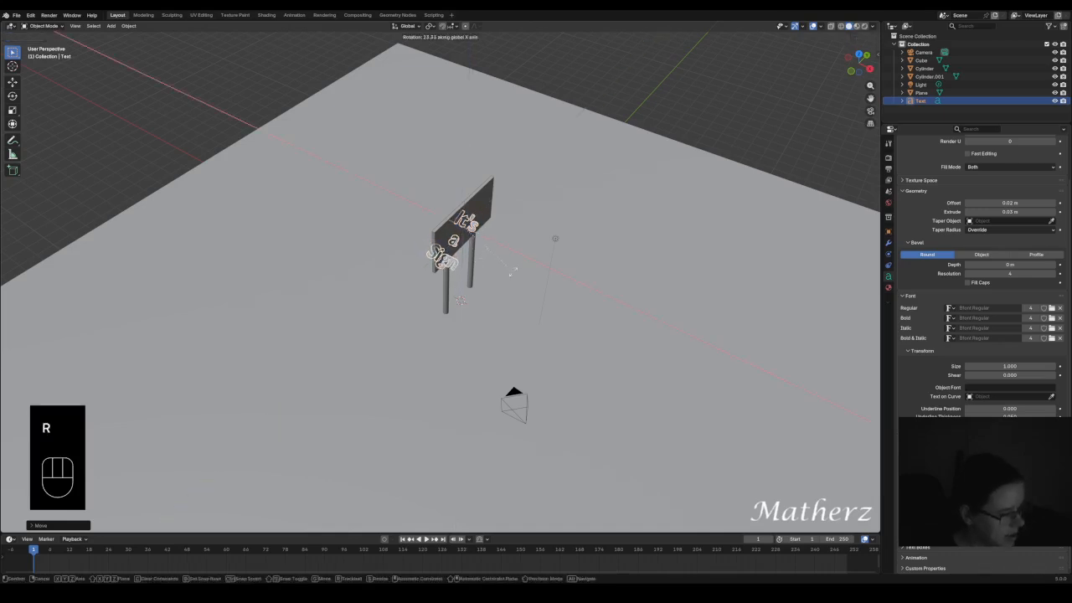
type("x90")
left_click(513, 272)
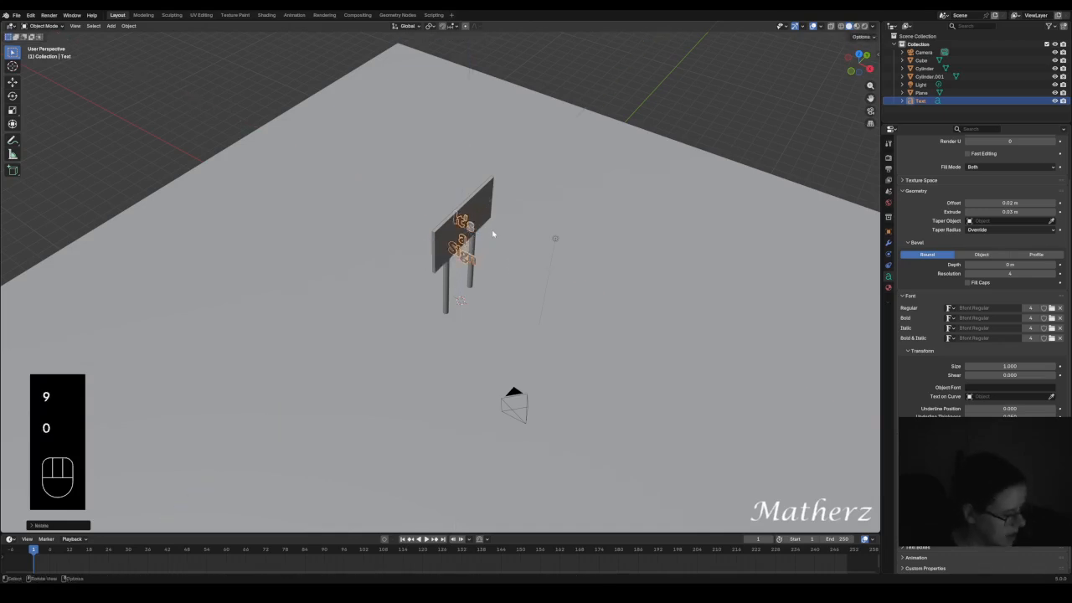
key("r")
type("z")
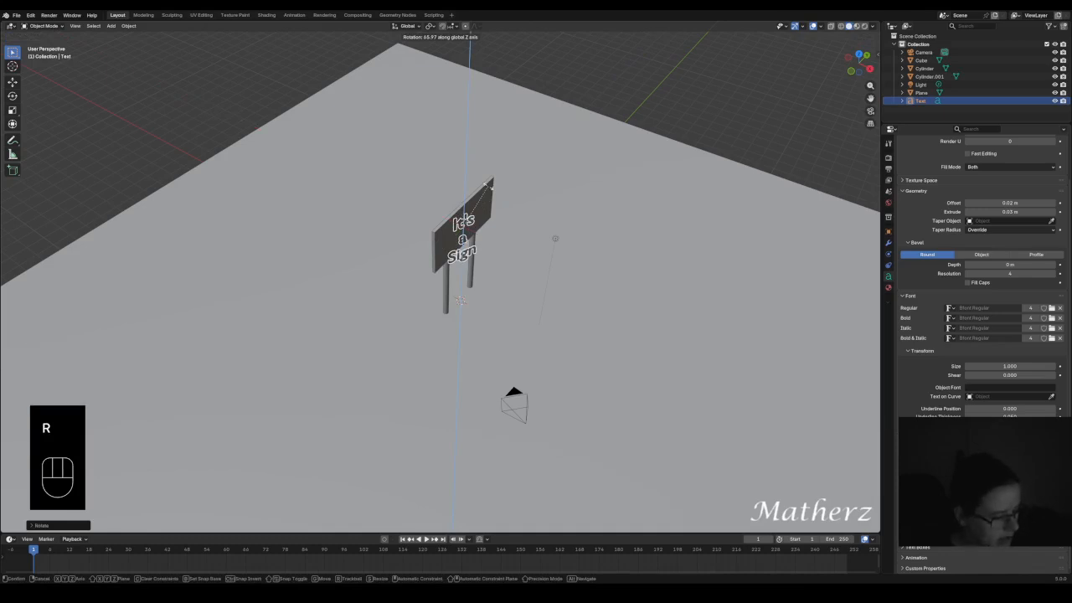
type("90")
left_click(488, 186)
- Move the text forward along the X axis until it protrudes from the front face of the board
scroll(488, 186, "up", 7)
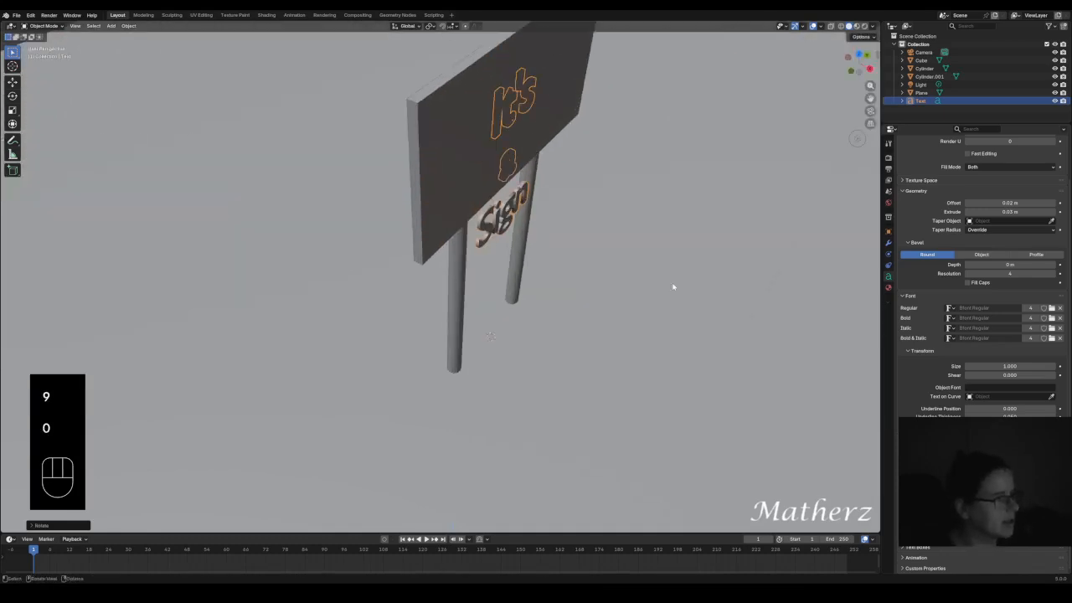
middle_click_drag(674, 287, 352, 159, "shift")
key("g")
key("x")
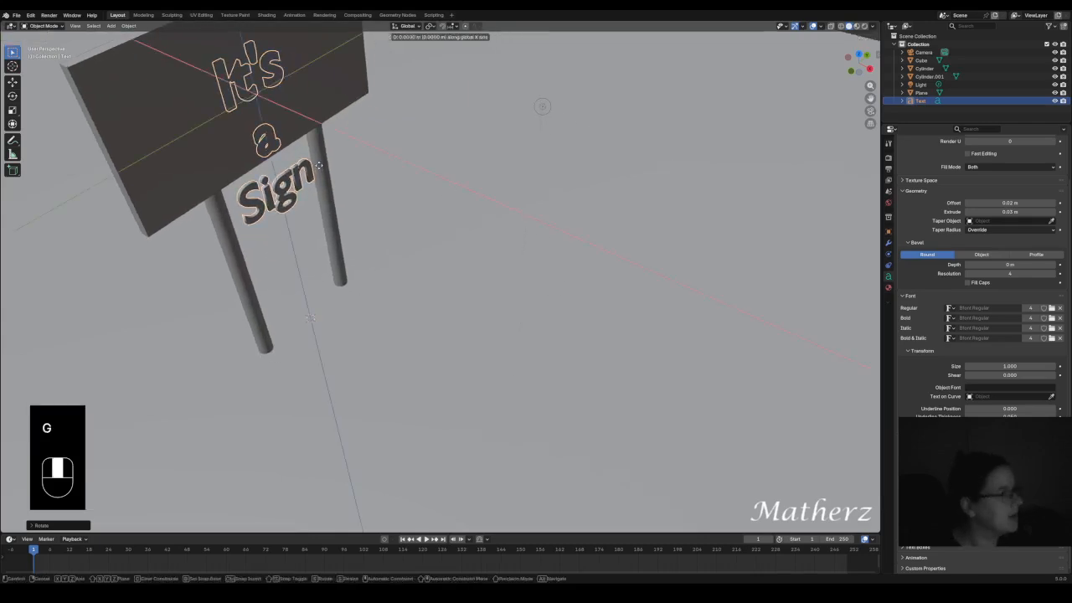
left_click(324, 170)
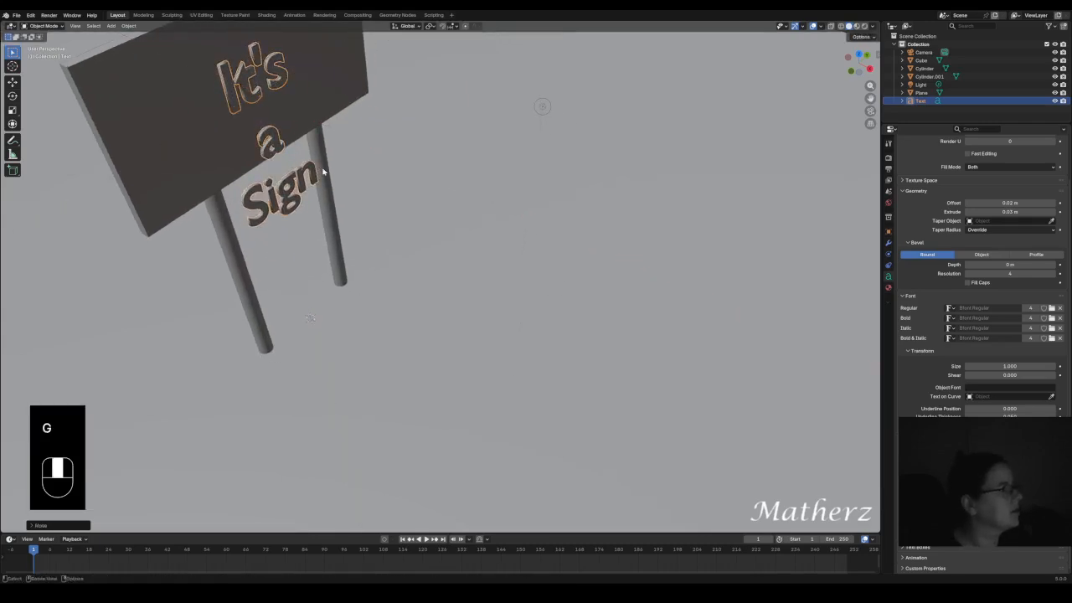
- Scale the text down and raise it along the Z axis so all three lines fit on the board
scroll(325, 171, "up", 4)
middle_click_drag(463, 253, 482, 343)
middle_click_drag(415, 201, 463, 301, "shift")
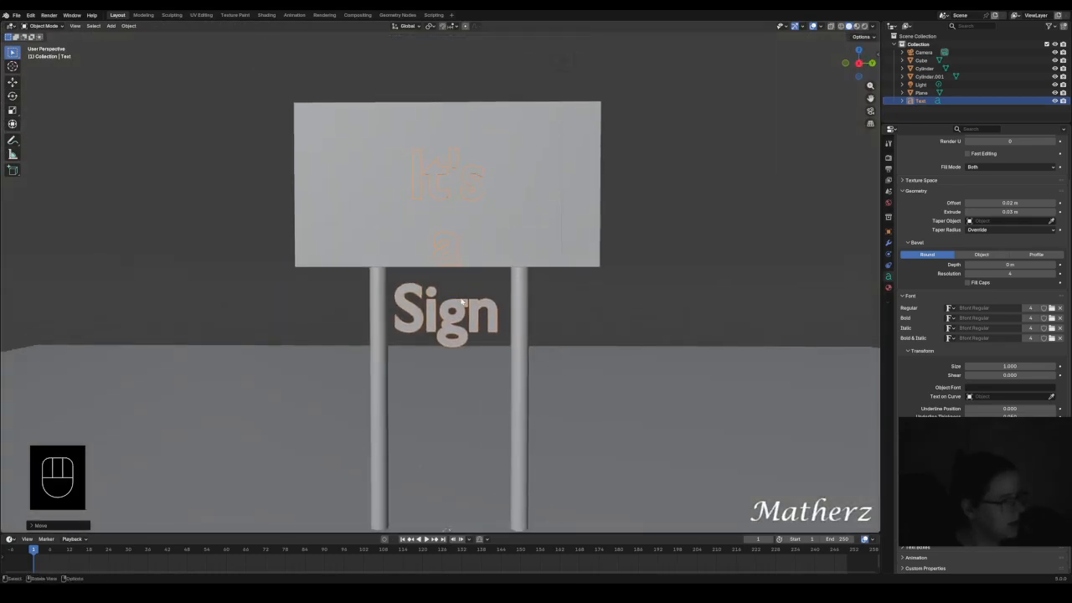
key("s")
left_click(481, 338)
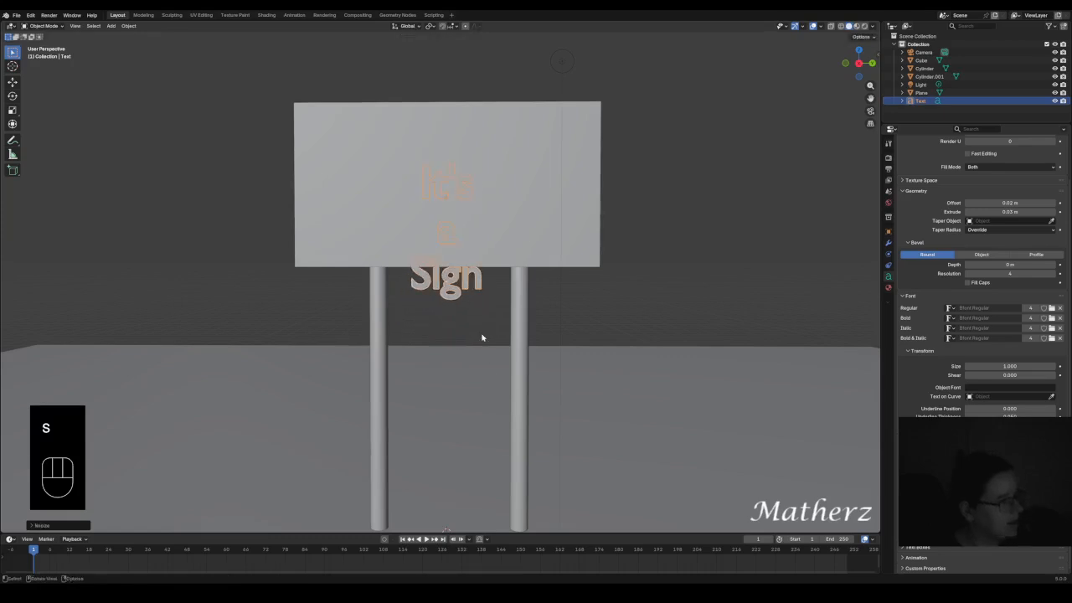
key("g")
key("z")
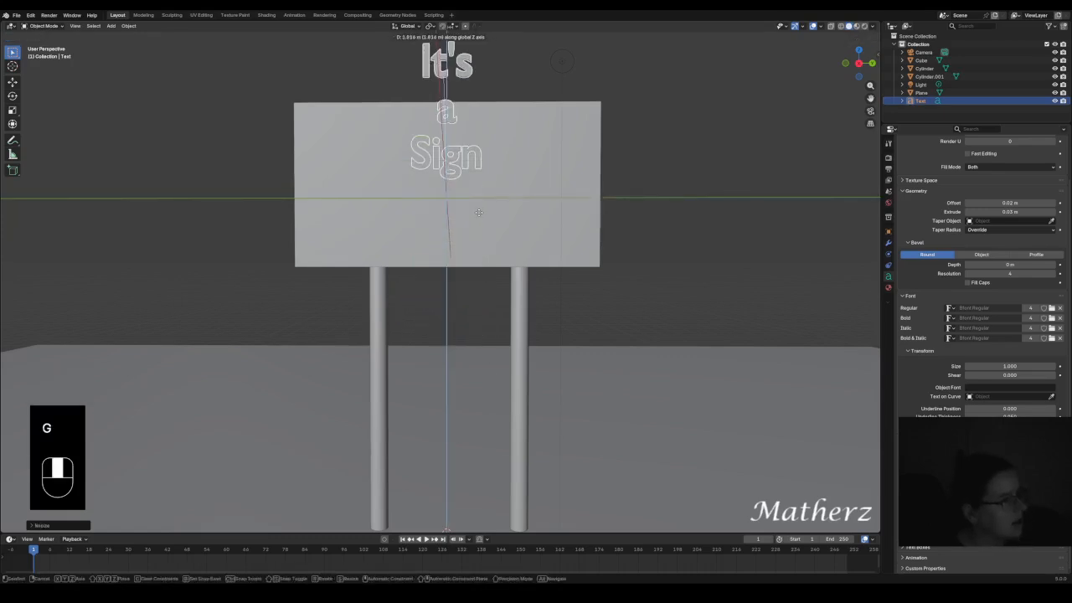
left_click(489, 273)
- Give the text a new material with a black base color and switch the viewport to Material Preview shading
mouse_move(494, 282)
middle_mouse_down()
mouse_move(541, 302)
mouse_move(490, 275)
middle_mouse_up()
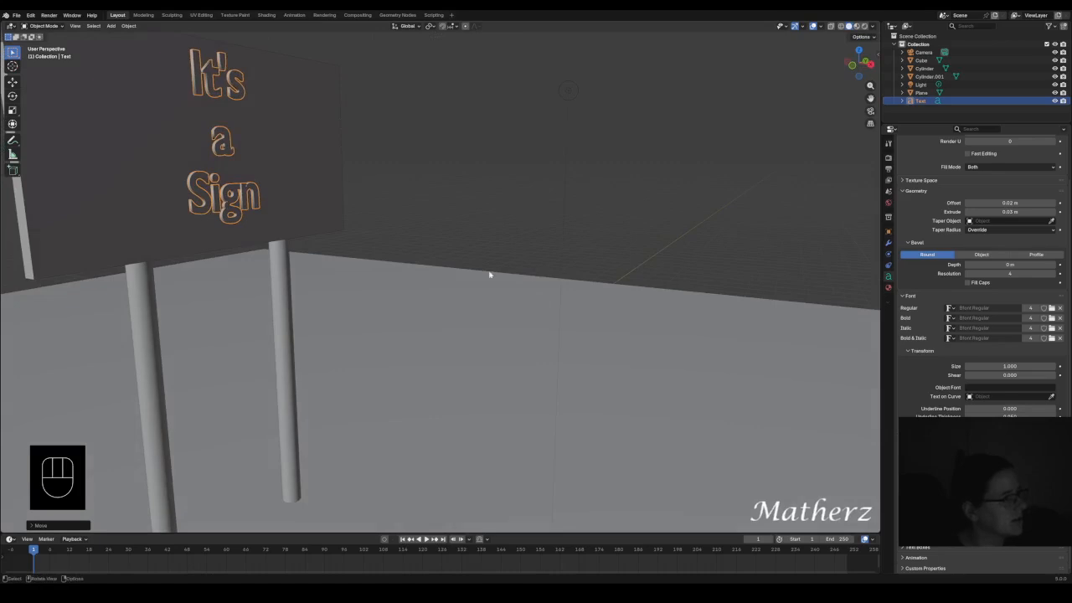
left_click(888, 288)
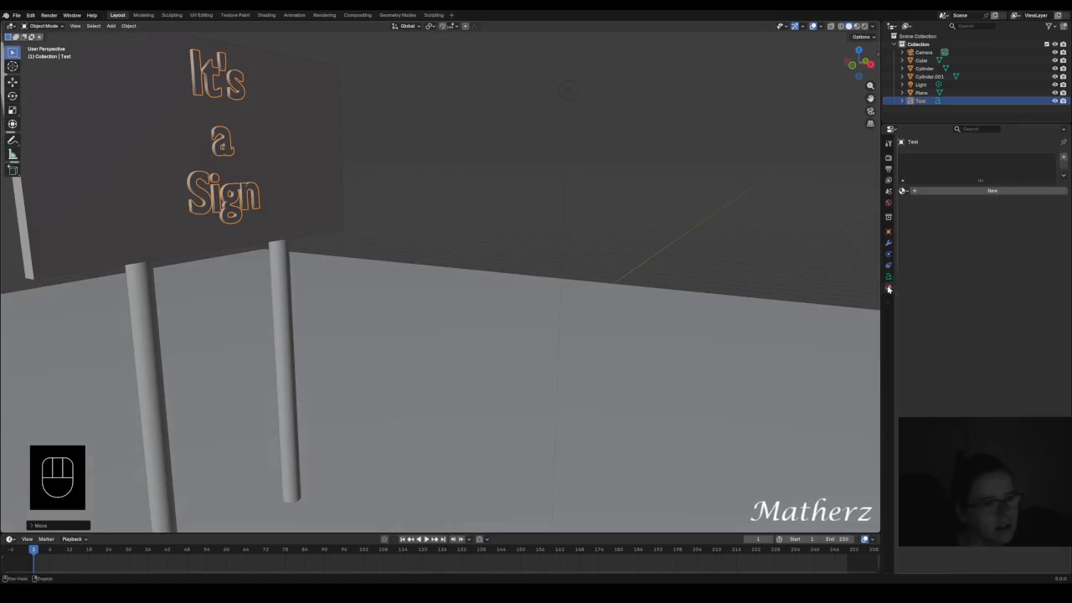
left_click(963, 191)
left_click(1008, 243)
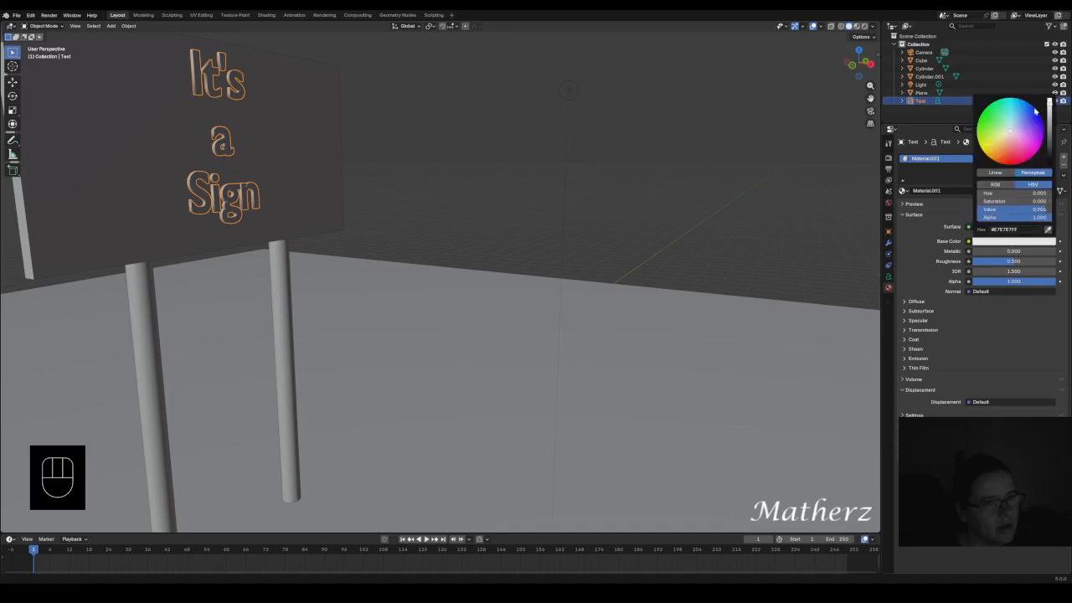
left_click_drag(1051, 132, 1051, 164)
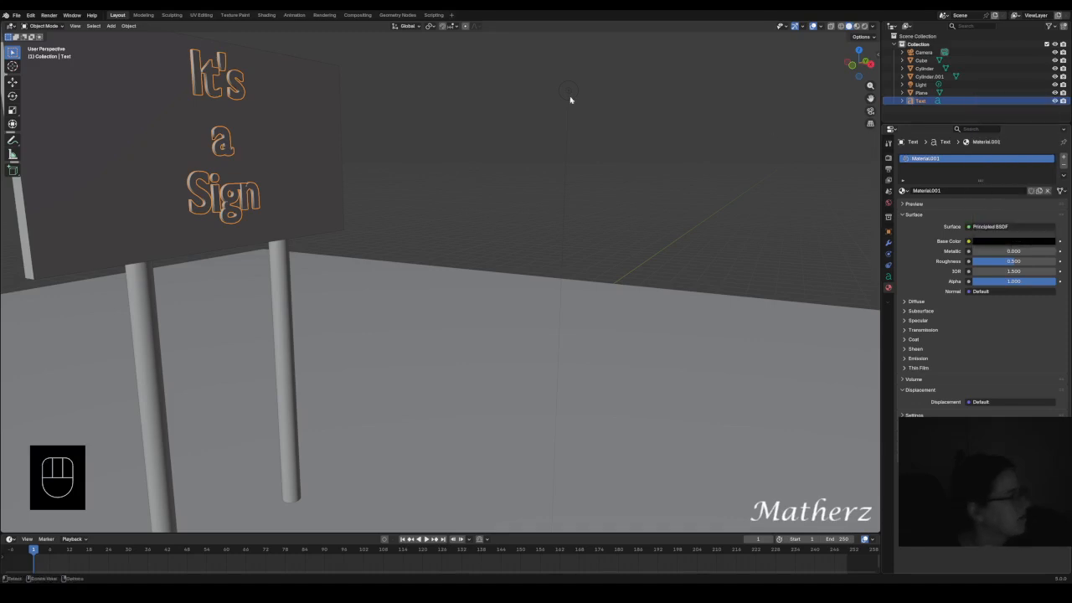
left_click(855, 26)
left_click(604, 113)
- Give the first pole (Cylinder) a new material with a mid-grey base color, value about 0.5
middle_click_drag(603, 113, 517, 163)
scroll(517, 162, "down", 3)
left_click(363, 264)
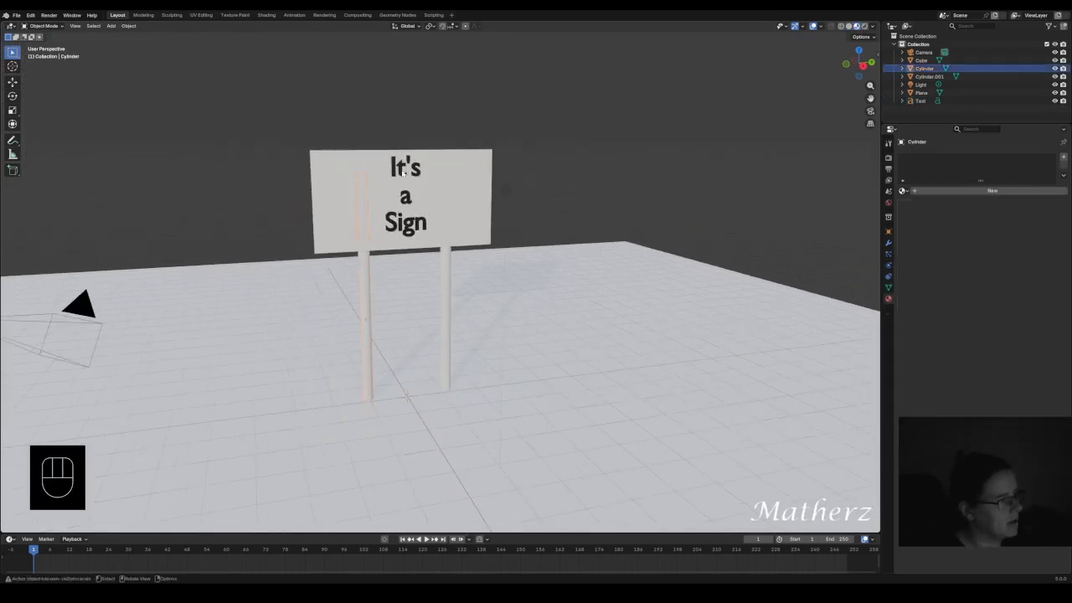
left_click(903, 191)
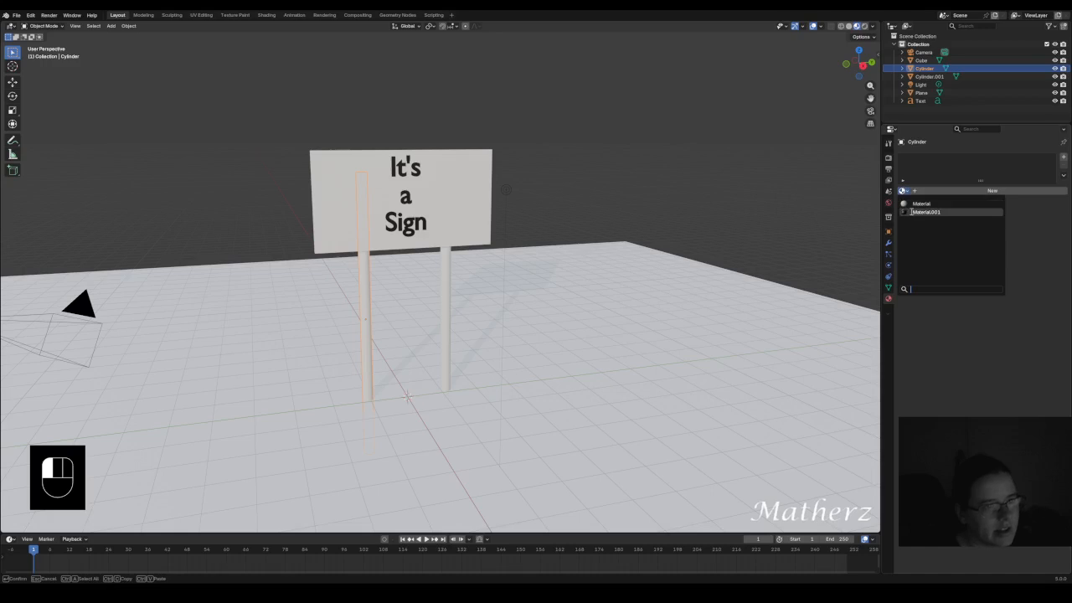
left_click(992, 191)
left_click(1013, 241)
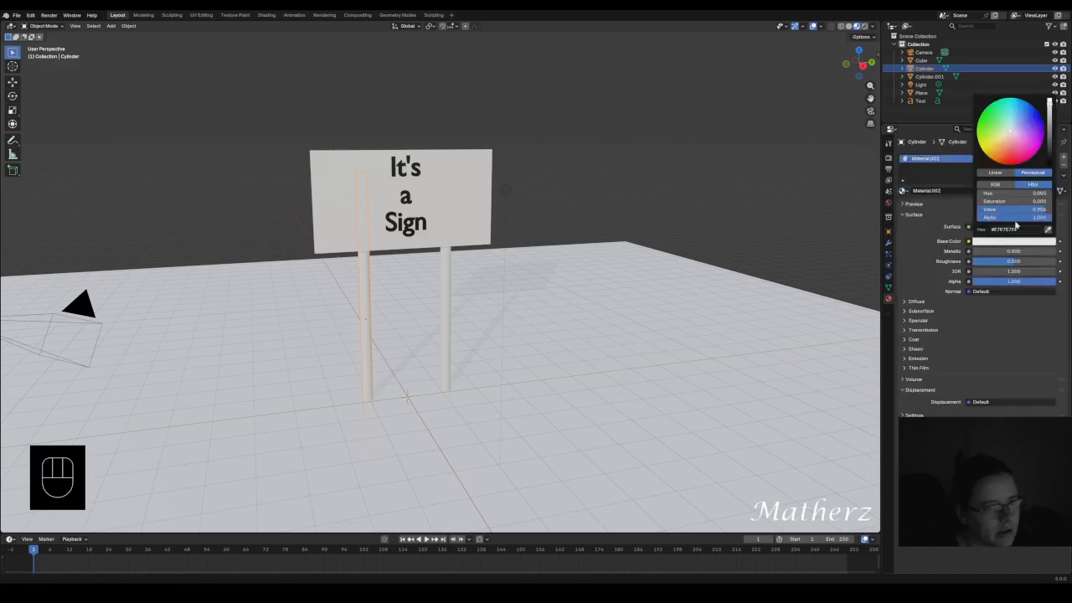
left_click_drag(1052, 122, 1049, 130)
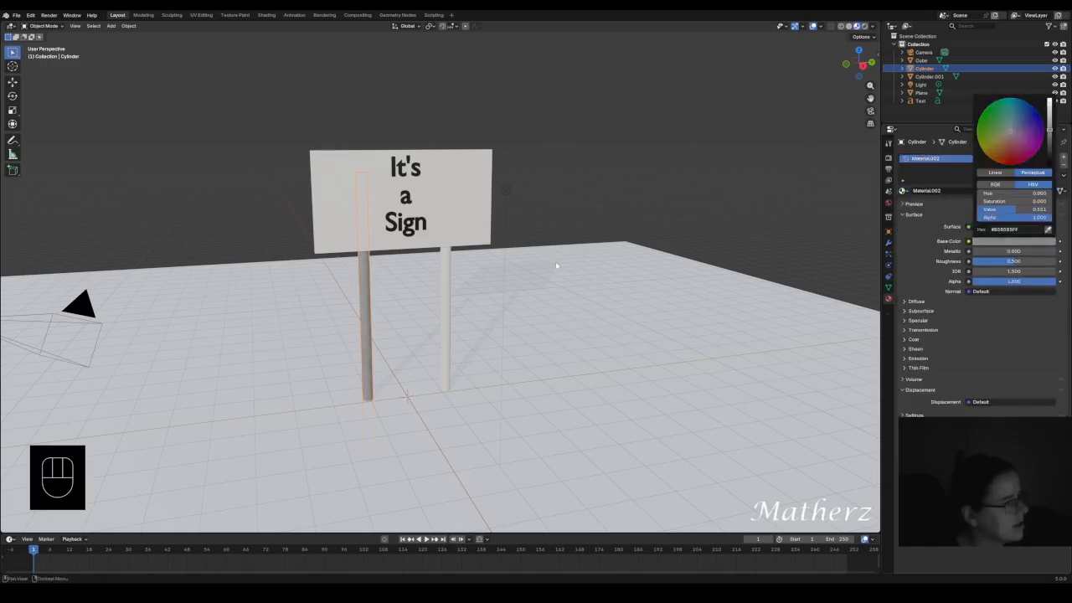
- Assign the existing grey Material.002 to the second pole (Cylinder.001)
left_click(444, 259)
left_click(905, 191)
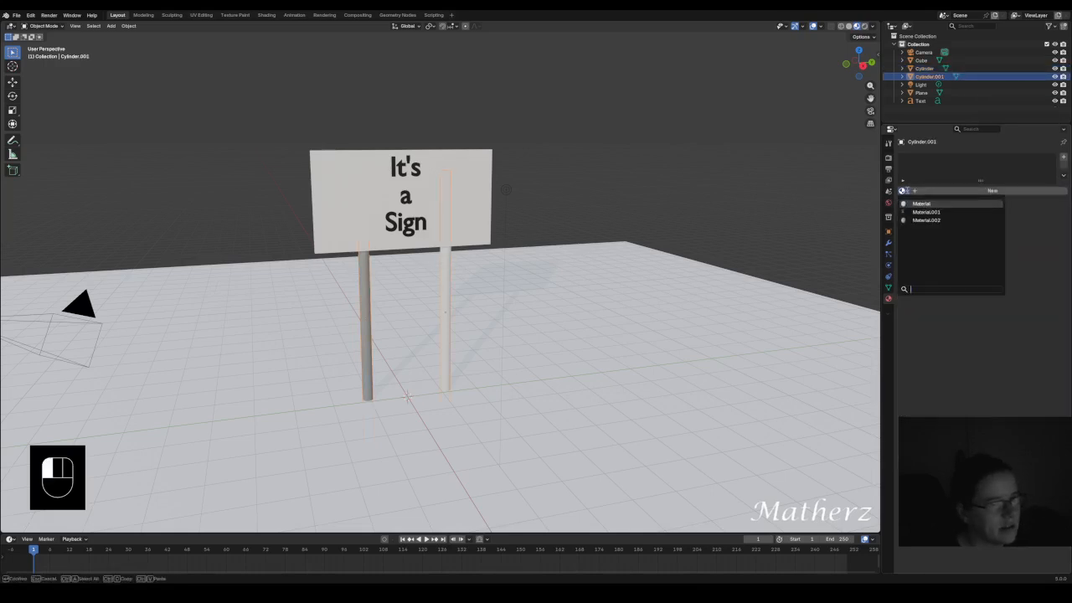
left_click(926, 219)
- Switch the viewport to Rendered shading, then lower the text about 0.1 m along the Z axis to center it on the board and deselect it
mouse_move(735, 193)
middle_mouse_down()
mouse_move(472, 182)
mouse_move(448, 162)
mouse_move(526, 184)
middle_mouse_up()
left_click(864, 26)
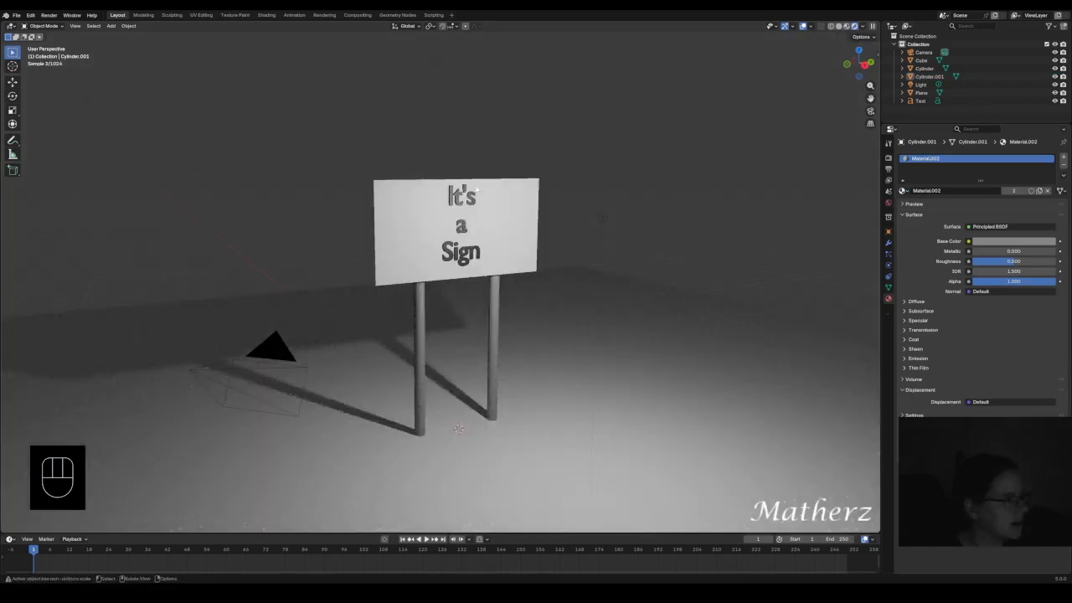
left_click(459, 195)
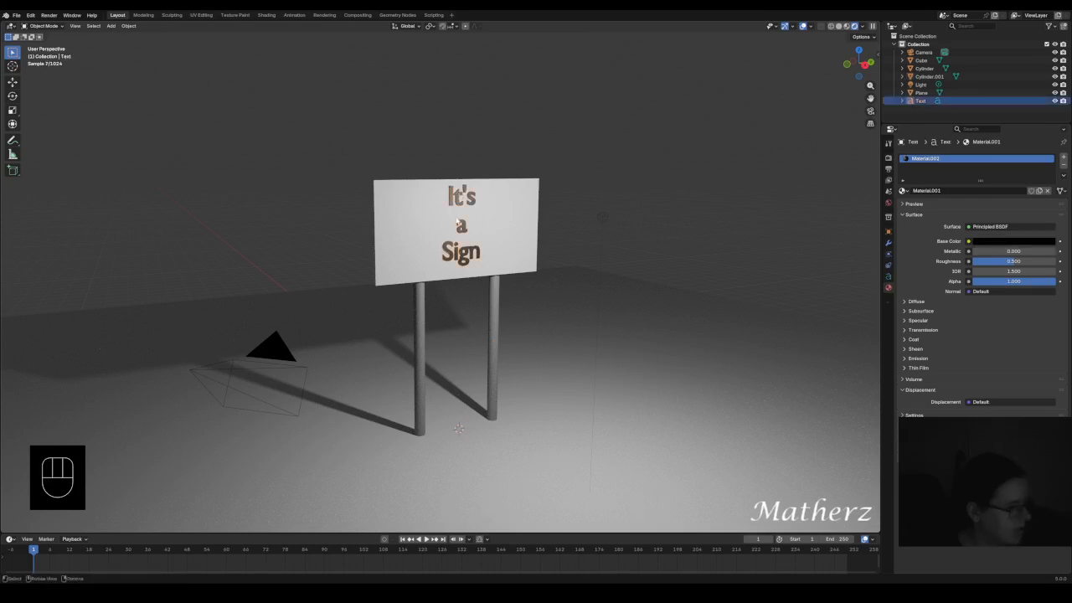
key("g")
mouse_move(461, 220)
middle_mouse_down()
mouse_move(459, 234)
mouse_move(458, 213)
mouse_move(459, 223)
middle_mouse_up()
key("g")
middle_click(458, 211)
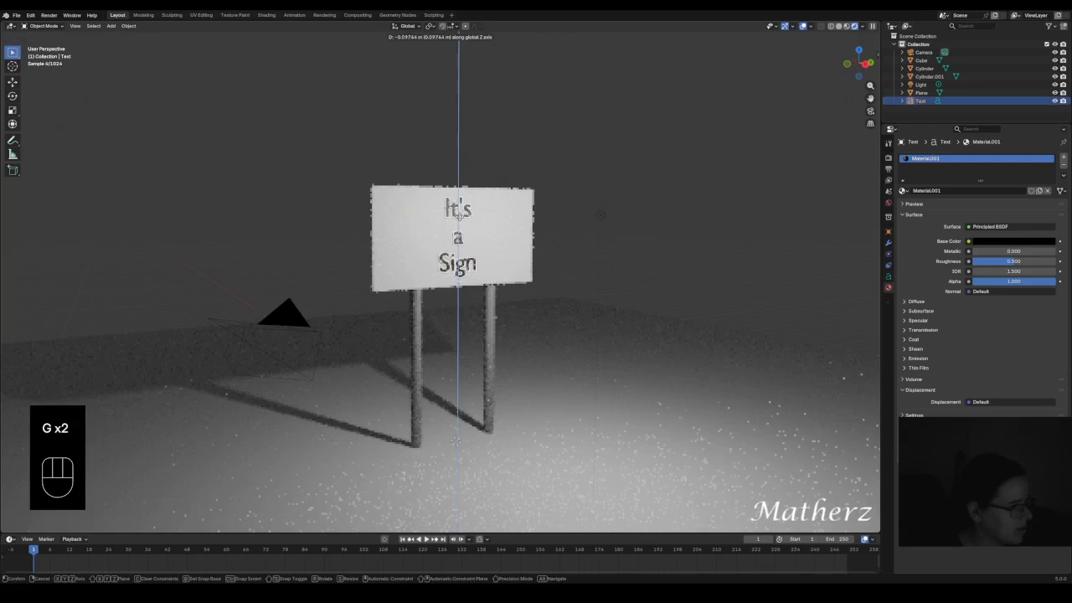
left_click(459, 220)
left_click(589, 174)
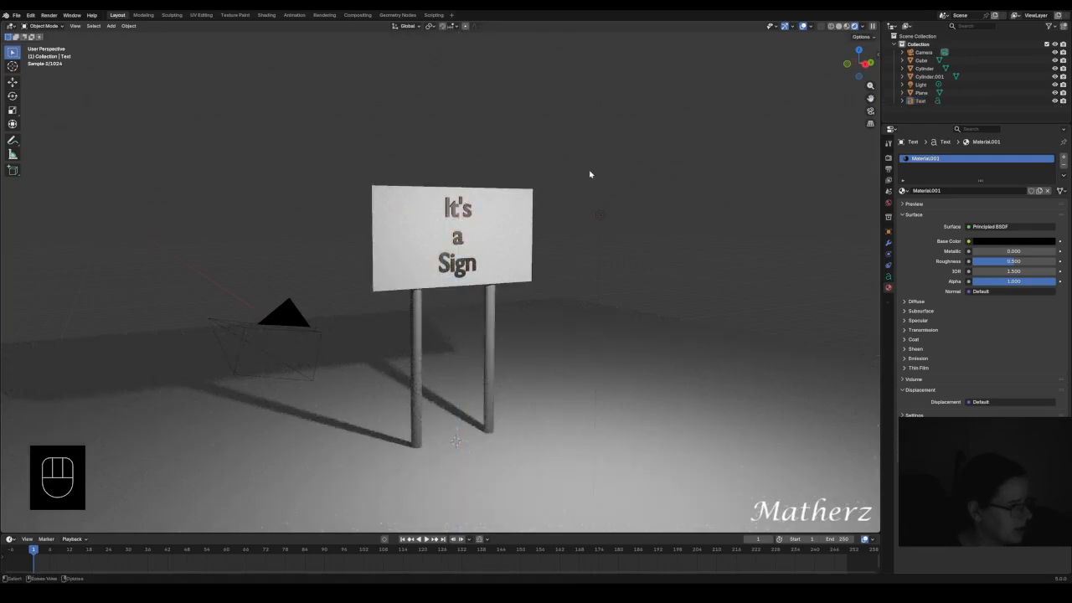